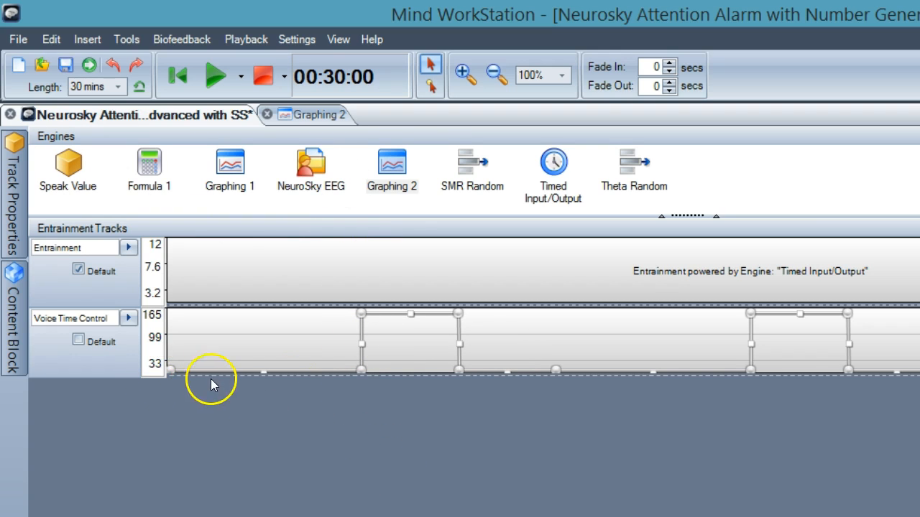
- Look through the session's content tracks, from Noise 1 and Tone 1 down to the two SpectraStrobe tracks
mouse_move(363, 356)
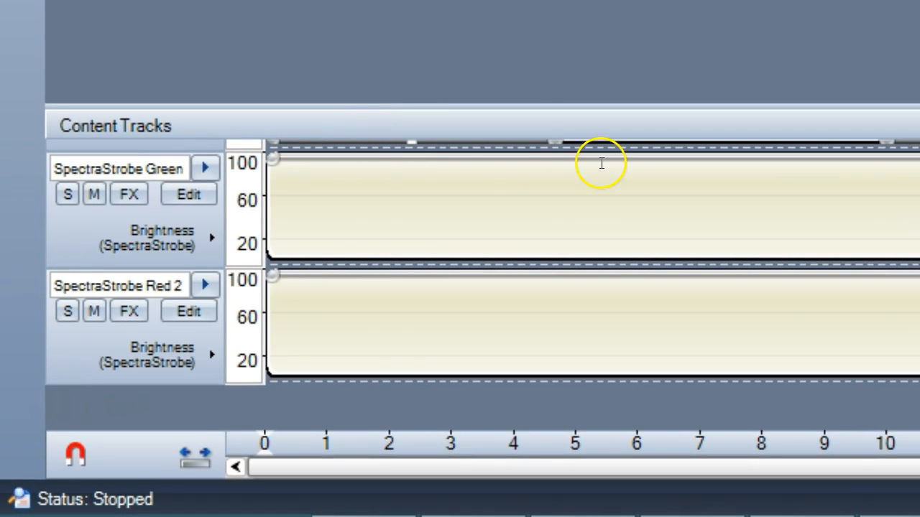
scroll(481, 284, "up", 10)
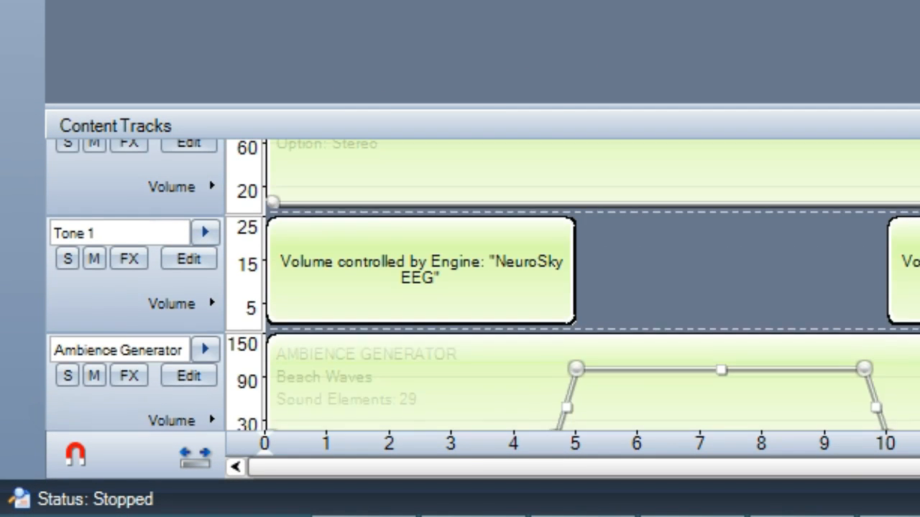
scroll(482, 285, "down", 2)
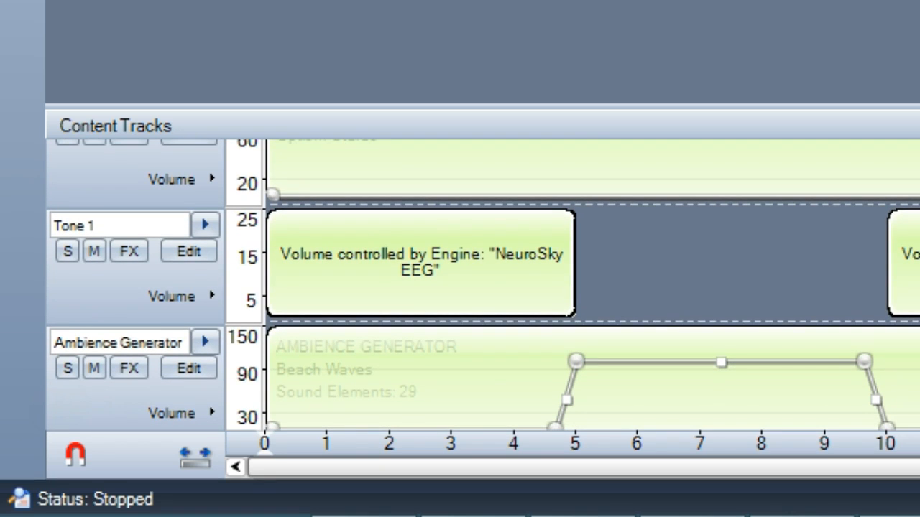
scroll(481, 285, "down", 6)
scroll(555, 221, "down", 2)
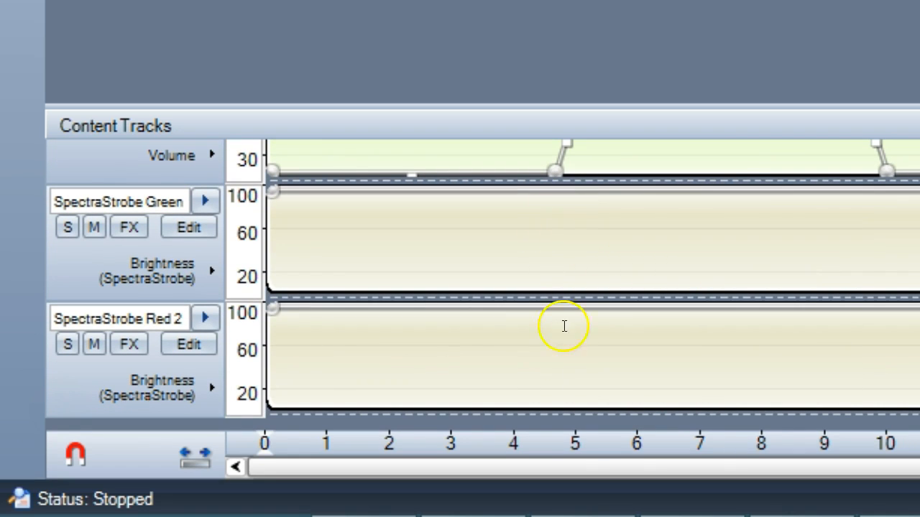
mouse_move(543, 316)
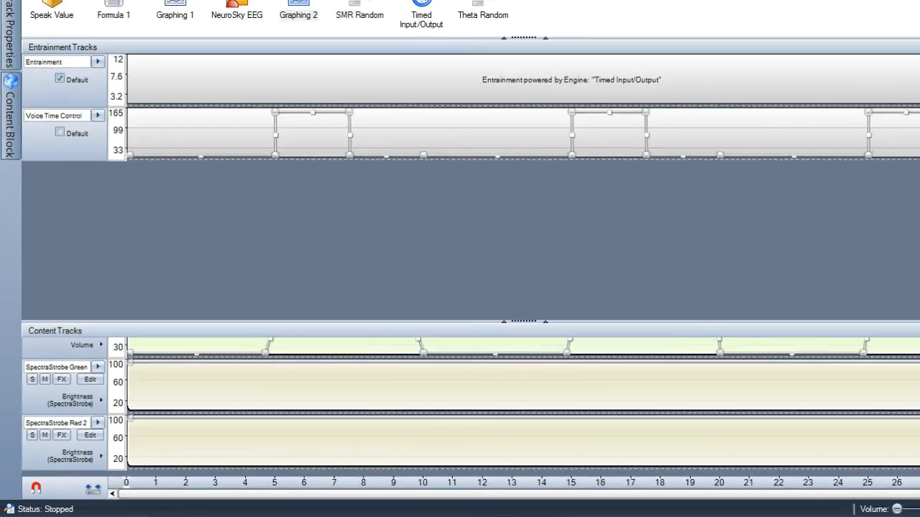
left_click_drag(822, 437, 822, 385)
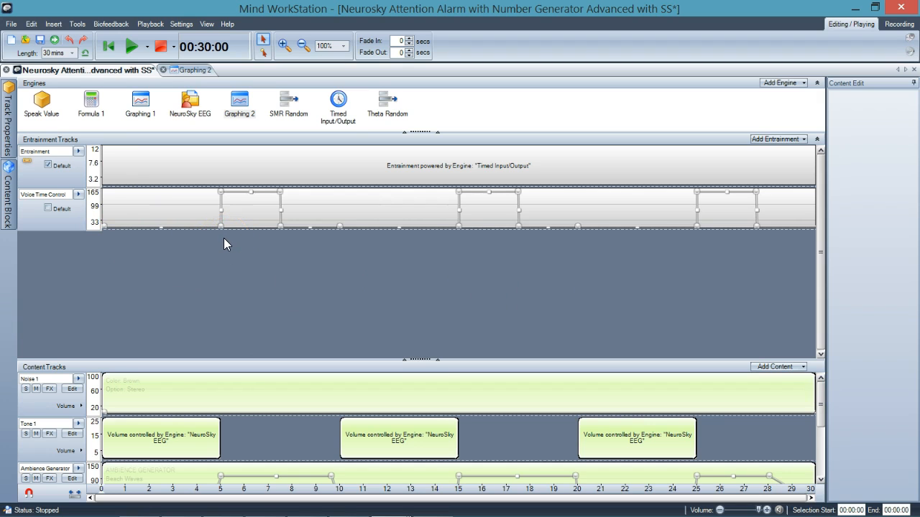
mouse_move(14, 125)
mouse_move(823, 416)
left_mouse_down()
mouse_move(824, 447)
mouse_move(824, 431)
left_mouse_up()
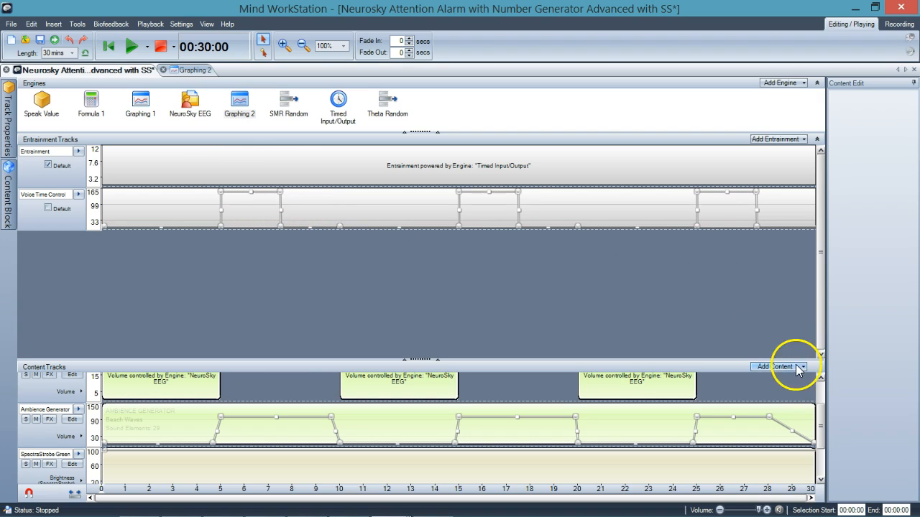
left_click_drag(821, 424, 817, 387)
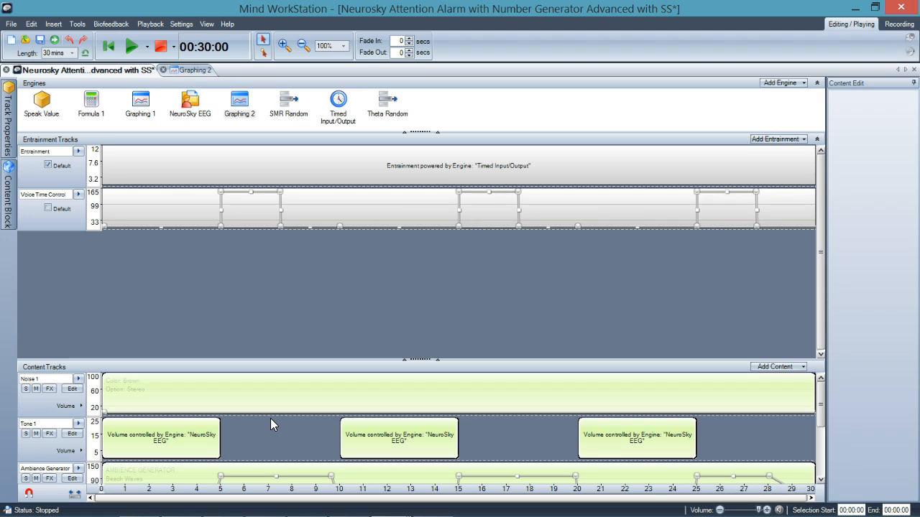
- Open the NeuroSky EEG engine's settings and examine the brainwave graph in the Graphing 2 window
left_click(255, 306)
double_click(190, 102)
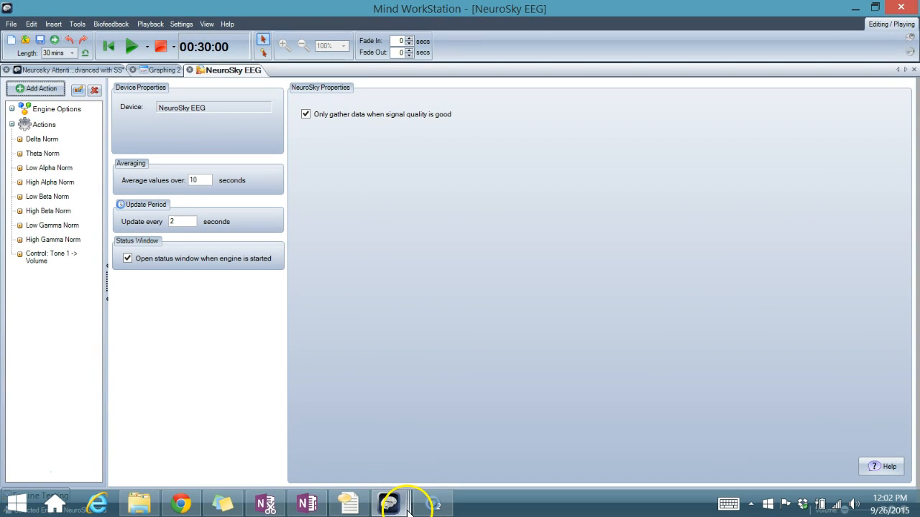
mouse_move(397, 510)
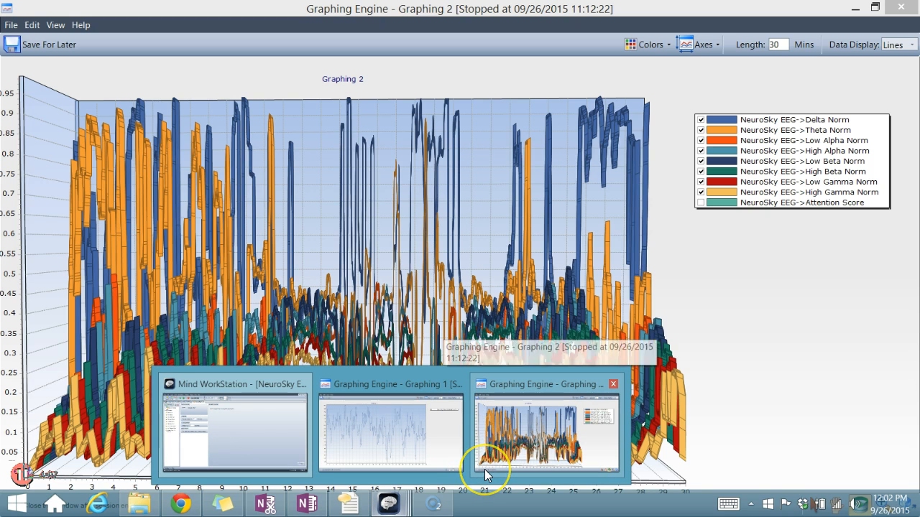
left_click(484, 470)
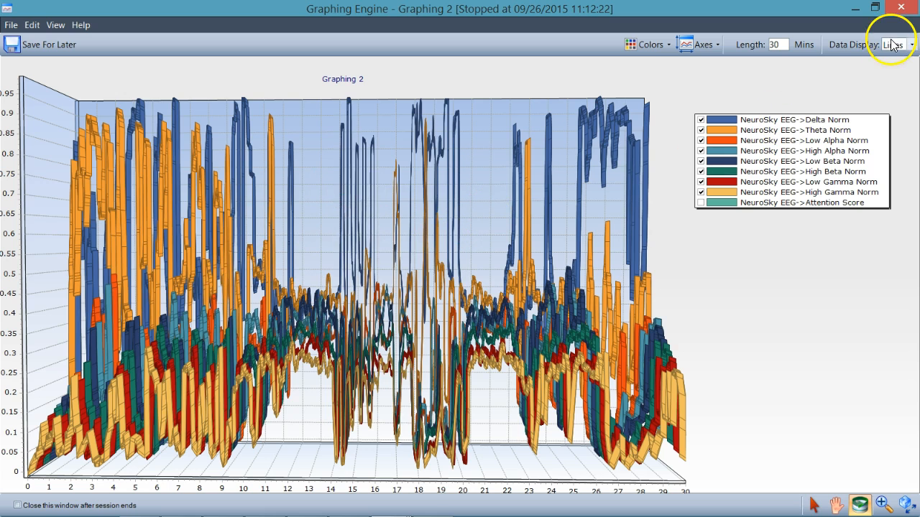
left_click(855, 10)
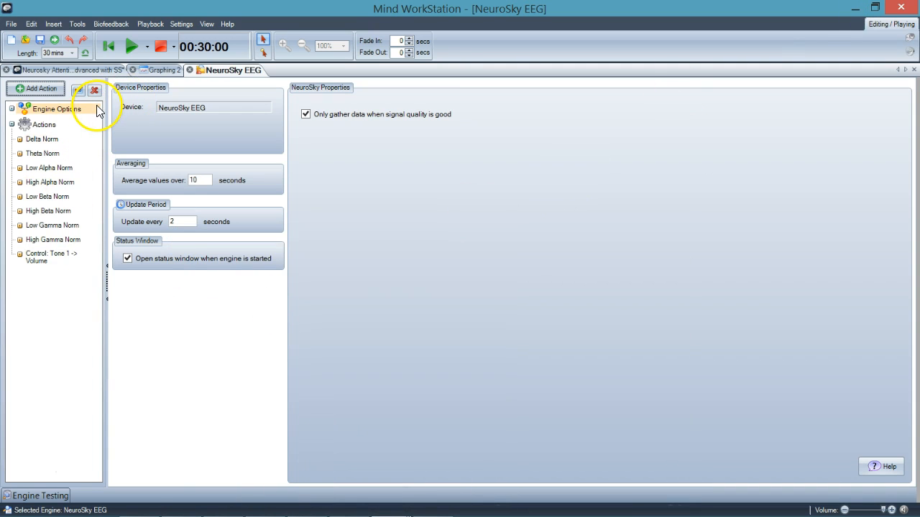
- Open the Tone 1 volume control action, and check the Tone 1 track's pitch in the session before returning it to the volume display
left_click(61, 263)
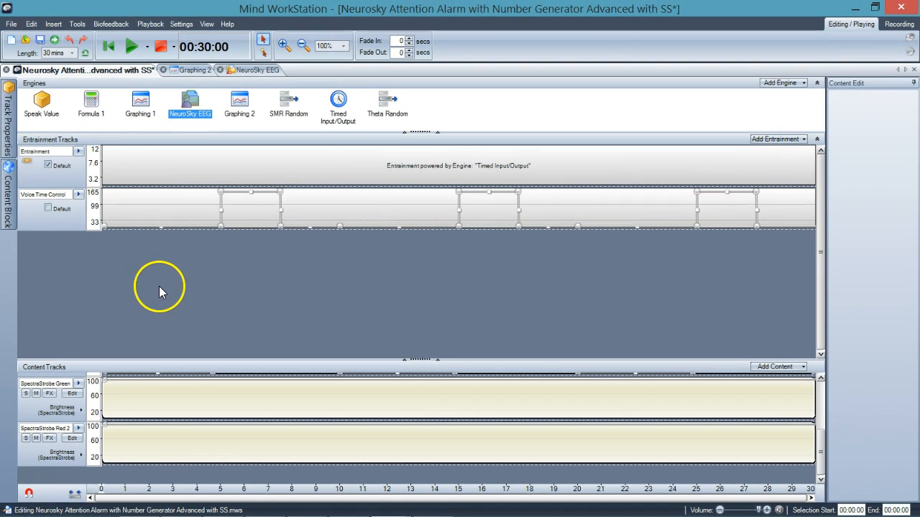
left_click(822, 449)
left_click_drag(822, 449, 816, 422)
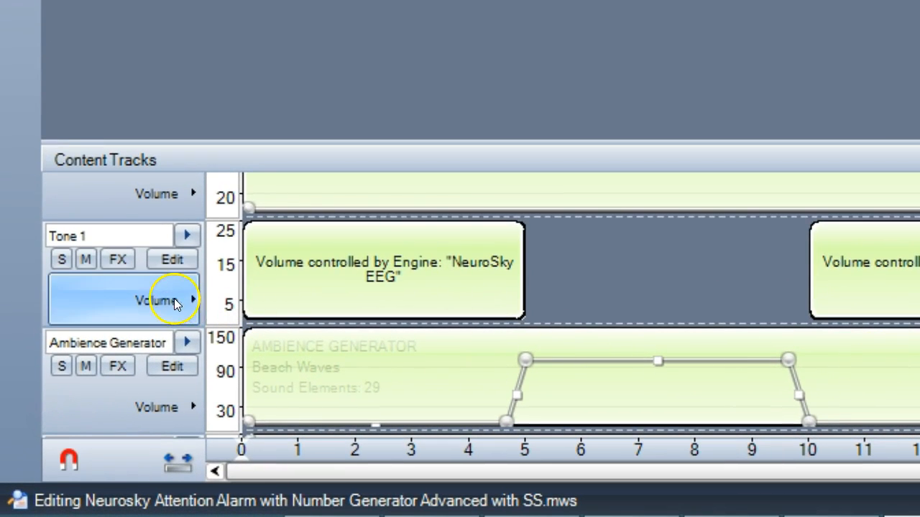
left_click(116, 371)
left_click(159, 313)
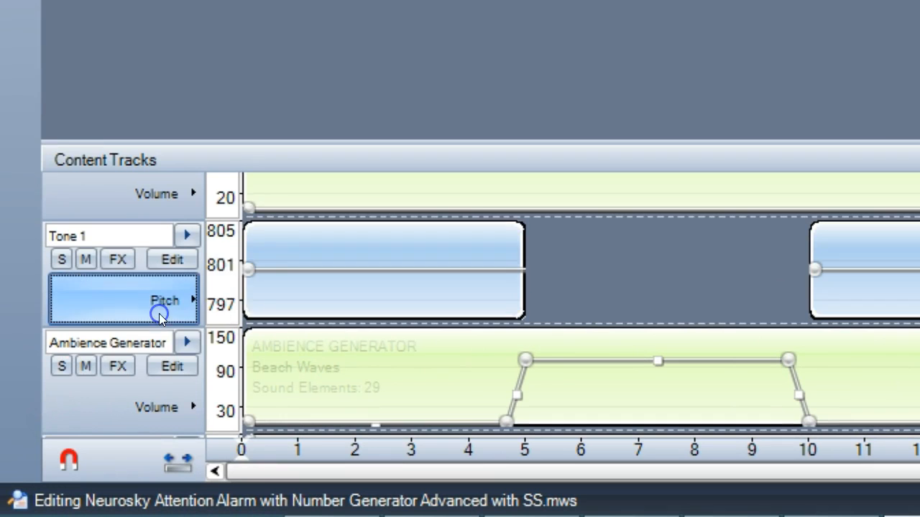
mouse_move(250, 279)
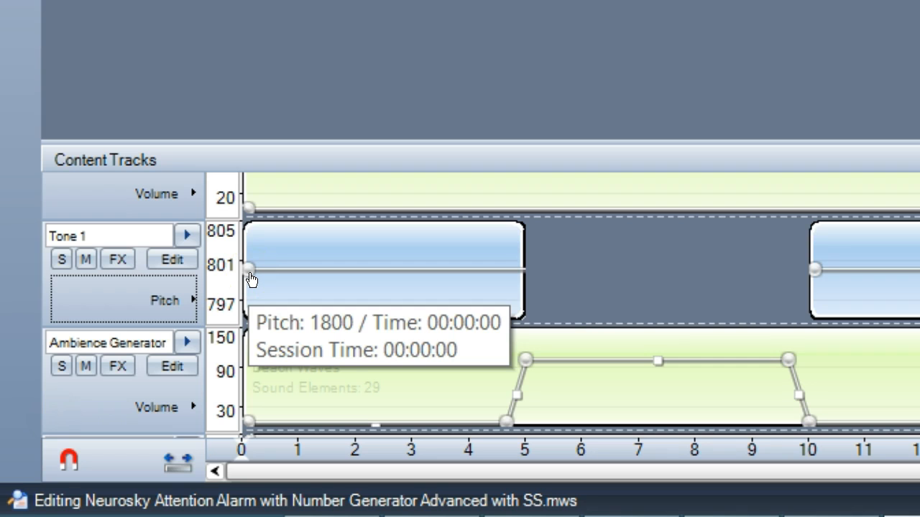
left_click(173, 307)
left_click(157, 342)
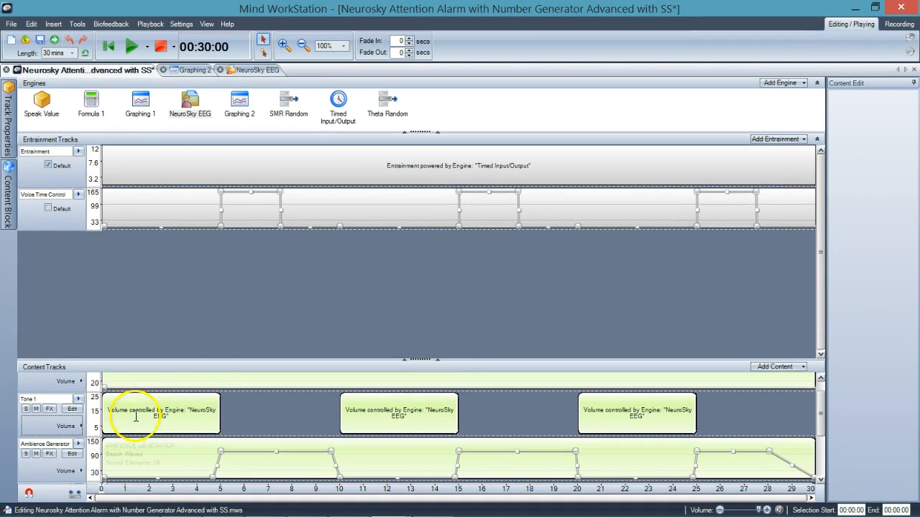
- Examine the attention score range and target values of the NeuroSky EEG engine's Tone 1 volume action
left_click(252, 70)
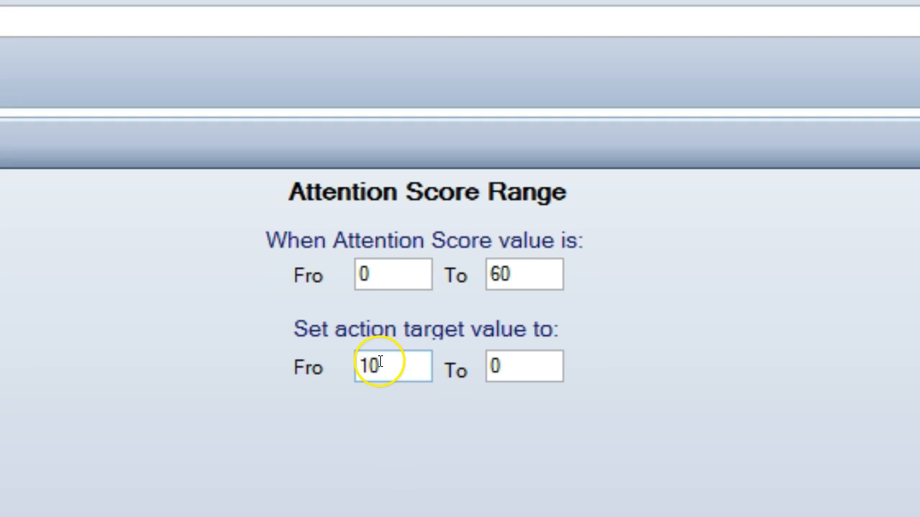
left_click_drag(380, 362, 338, 366)
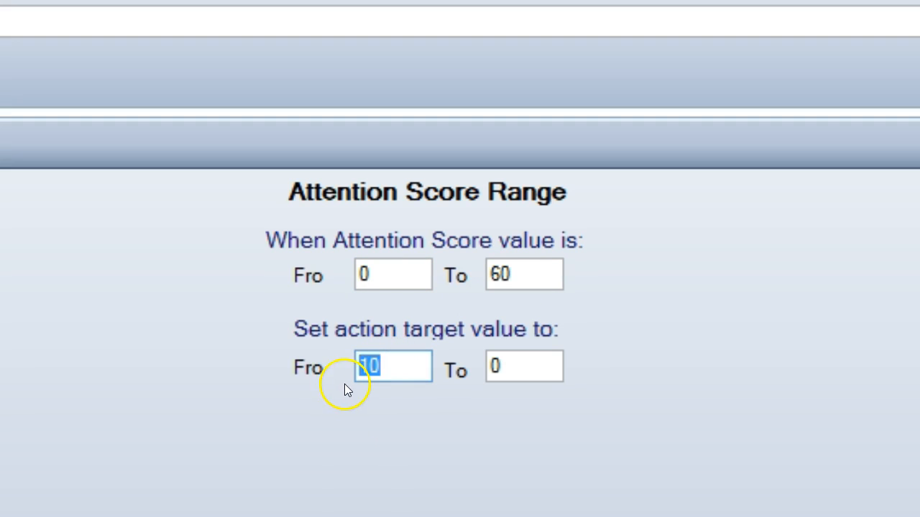
left_click_drag(514, 372, 487, 370)
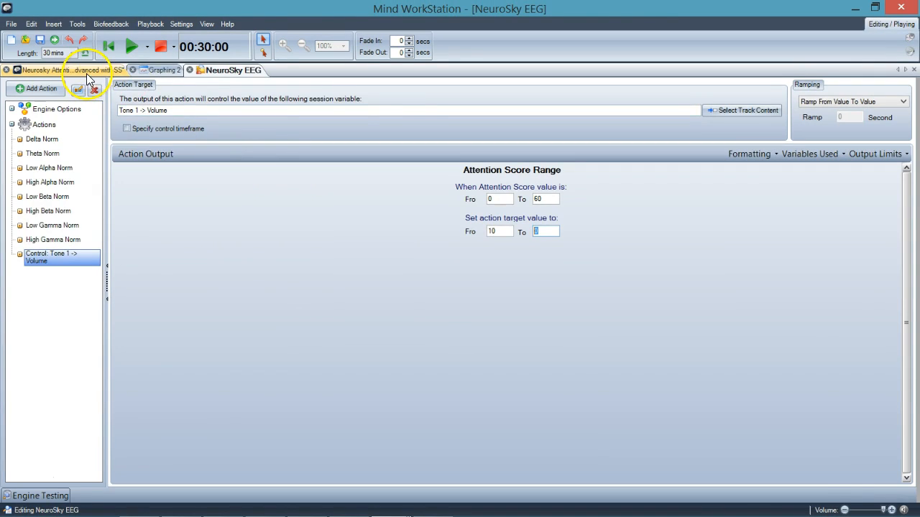
- Return to the session and inspect the random output ranges of the SMR Random and Theta Random engines
left_click(87, 75)
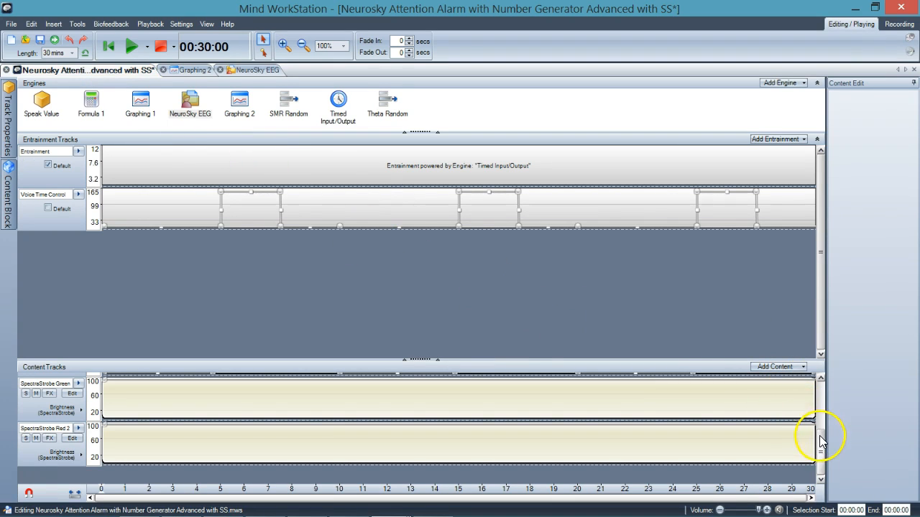
left_click_drag(821, 442, 823, 397)
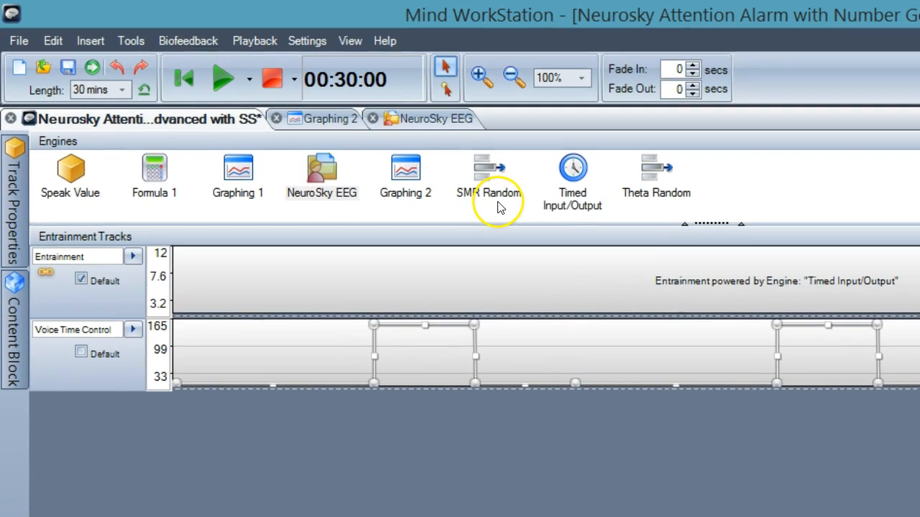
double_click(488, 180)
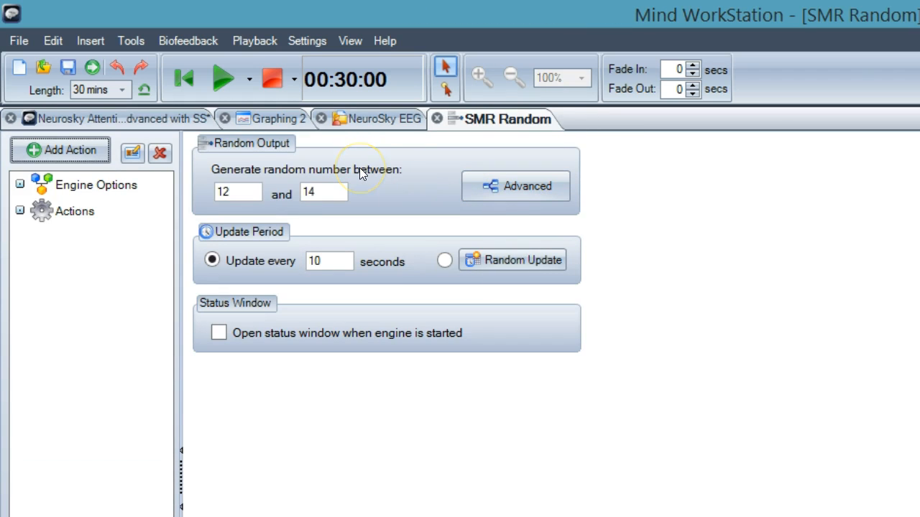
left_click(121, 117)
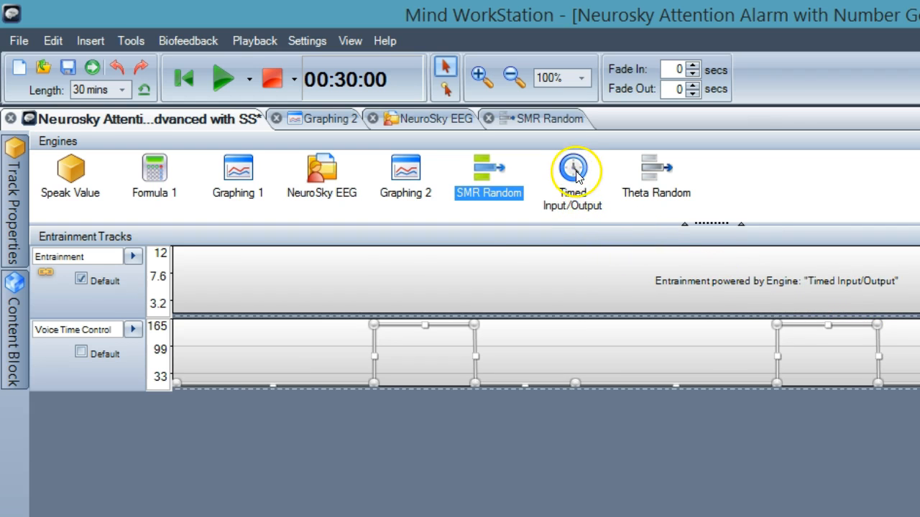
double_click(654, 171)
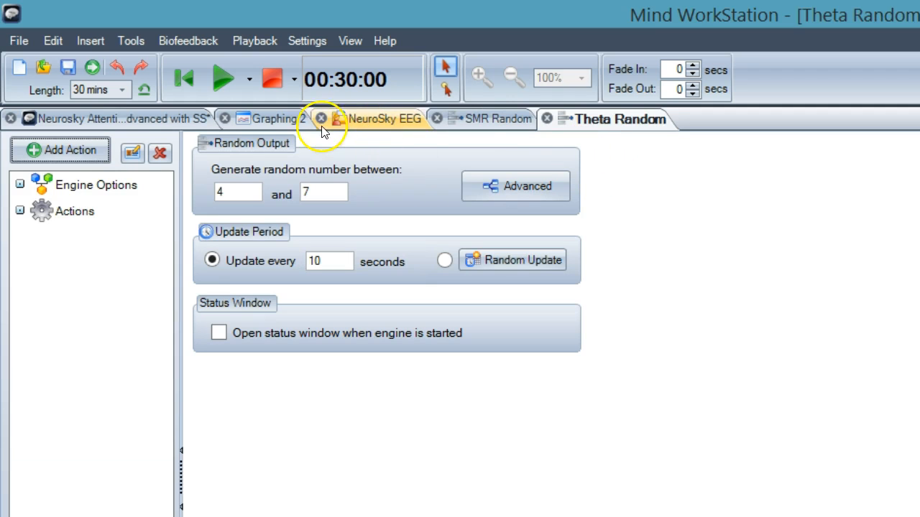
left_click(144, 126)
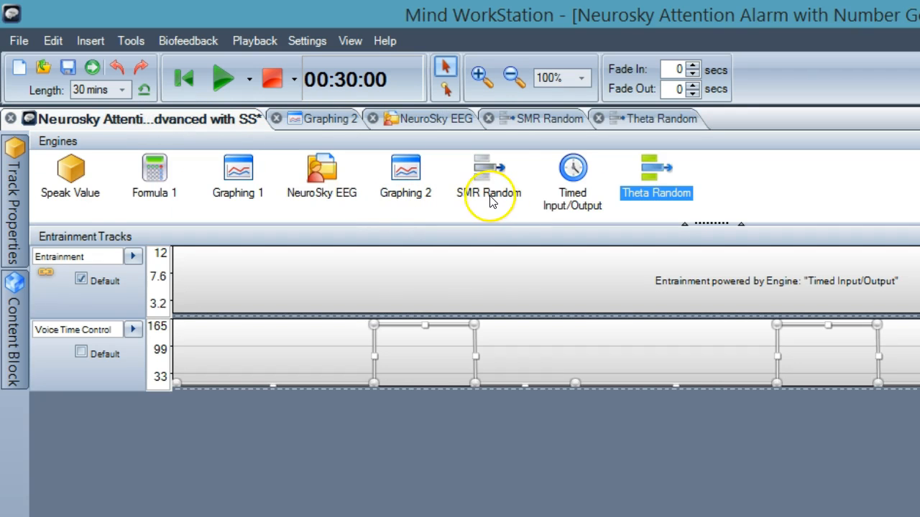
- Open the Timed Input/Output engine and compare its timed entries with the SMR Random and Theta Random settings
left_click(567, 176)
double_click(566, 177)
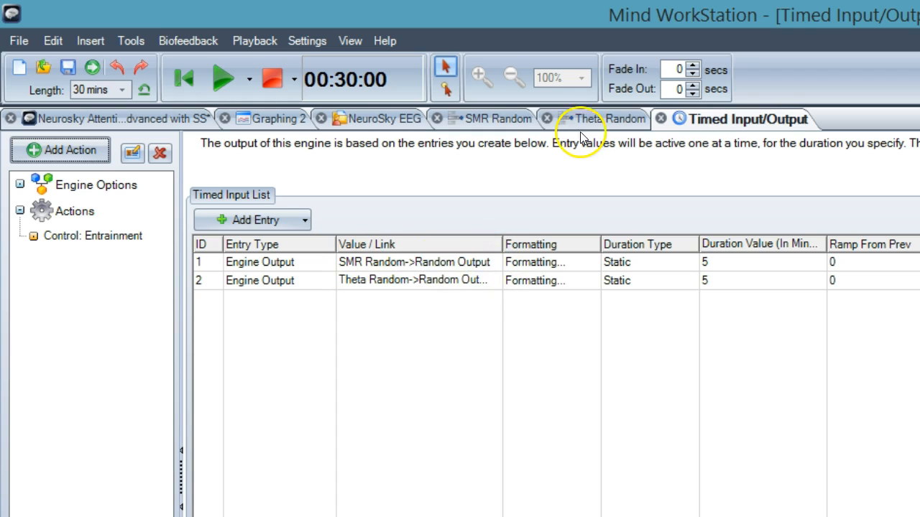
left_click(503, 123)
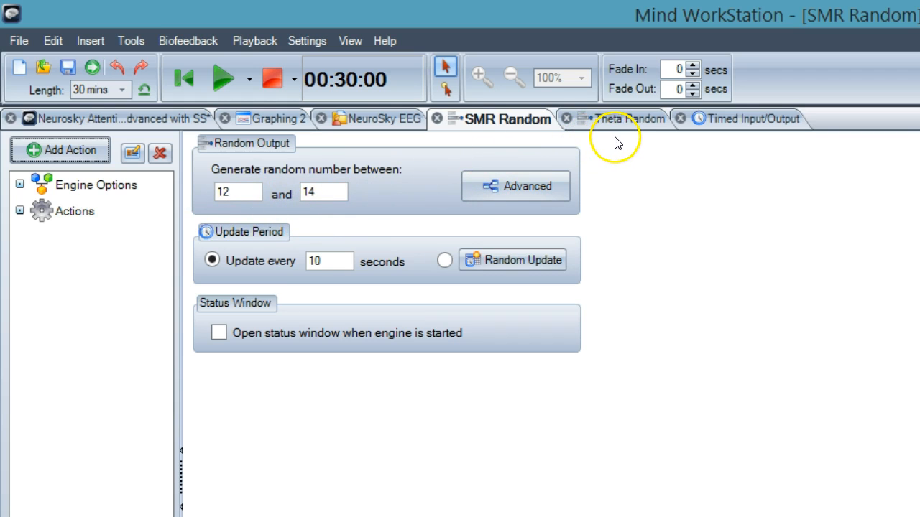
left_click(728, 118)
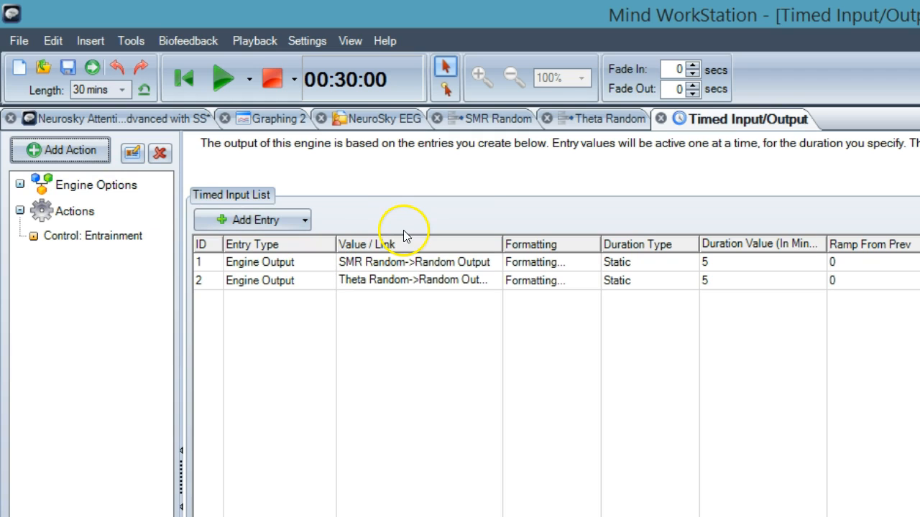
left_click(586, 123)
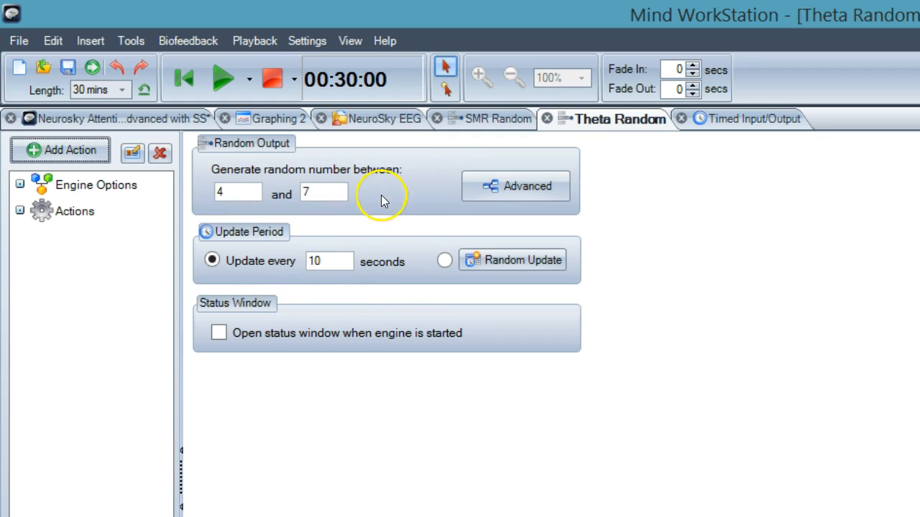
left_click(688, 116)
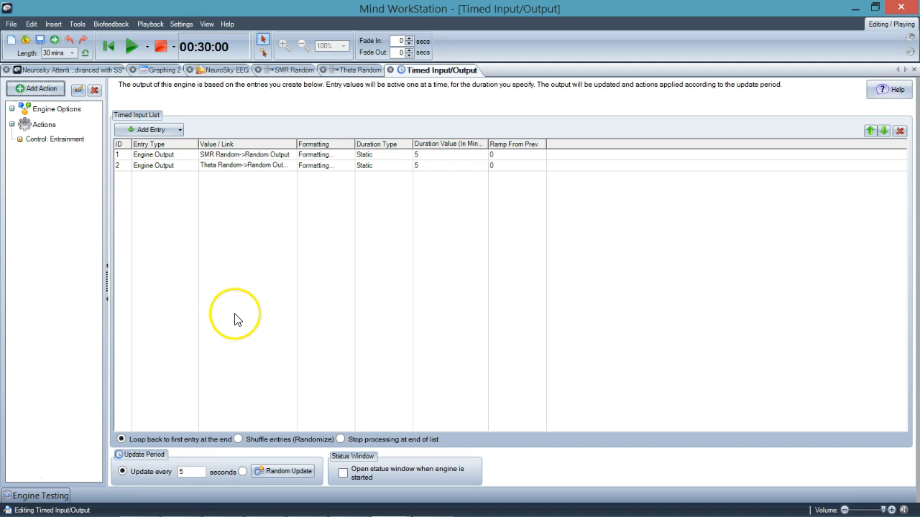
- Inspect the Speak Value engine's variable list and the Formula 1 engine's expression
left_click(61, 69)
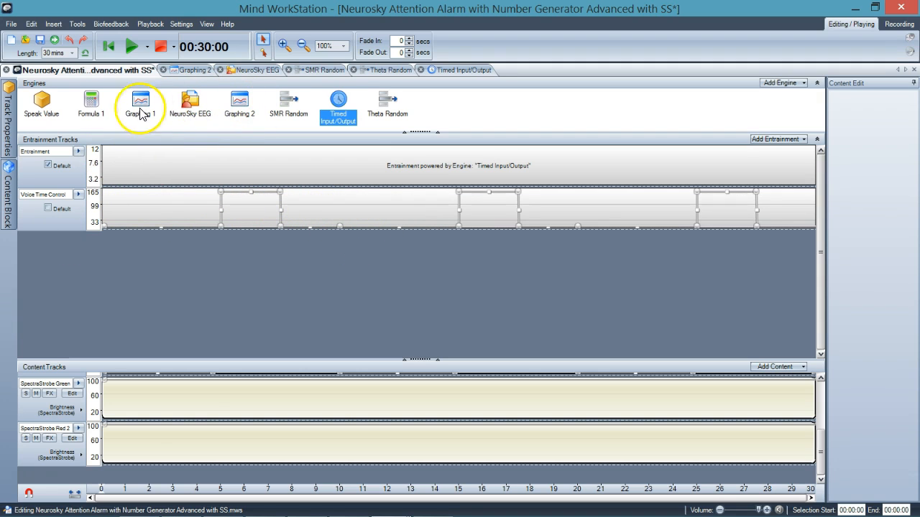
double_click(43, 106)
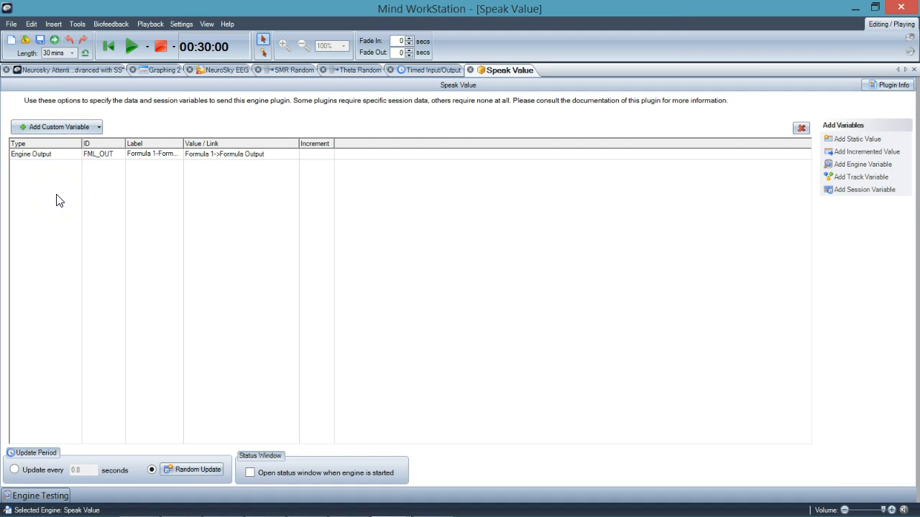
left_click(54, 70)
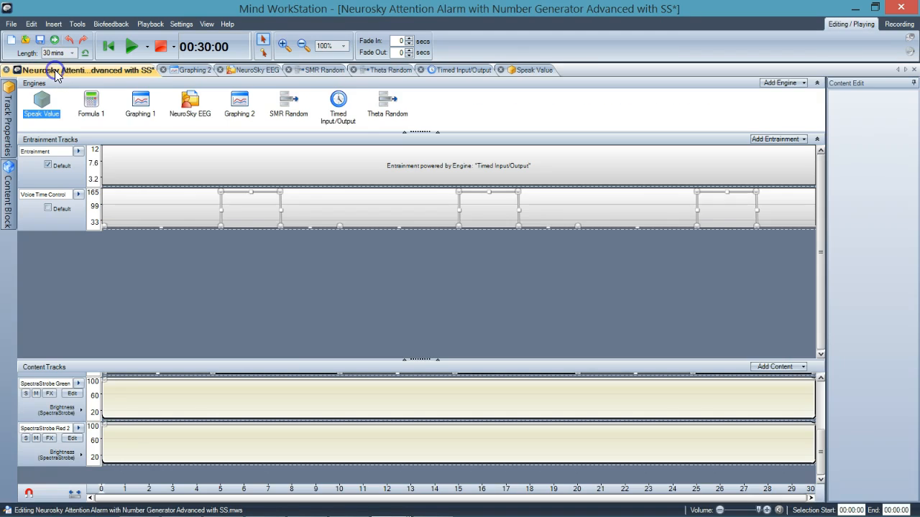
double_click(92, 100)
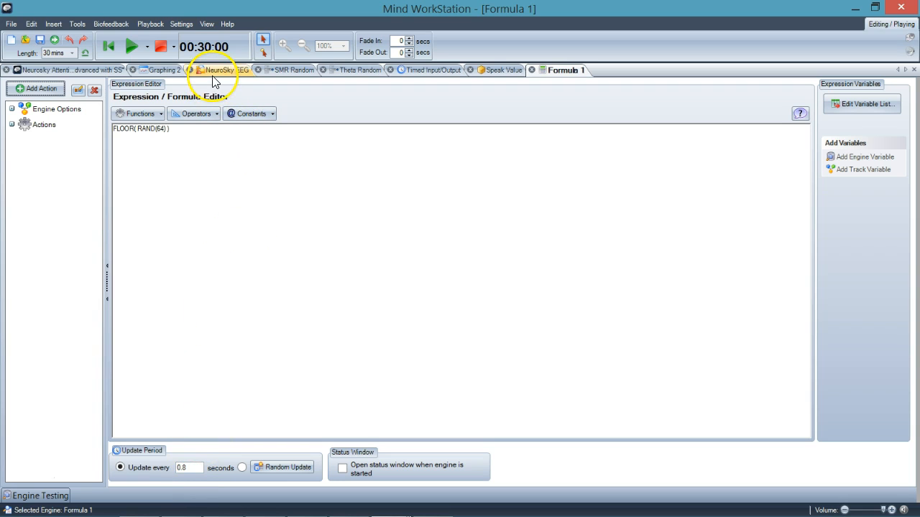
- Check the session's Voice Time Control track against the Formula 1 expression, and return to the SpectraStrobe content tracks
left_click(93, 65)
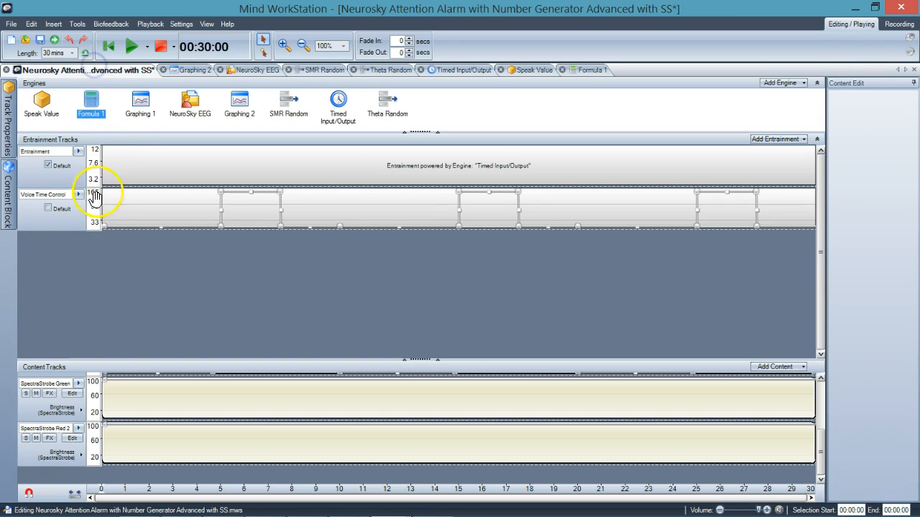
mouse_move(105, 228)
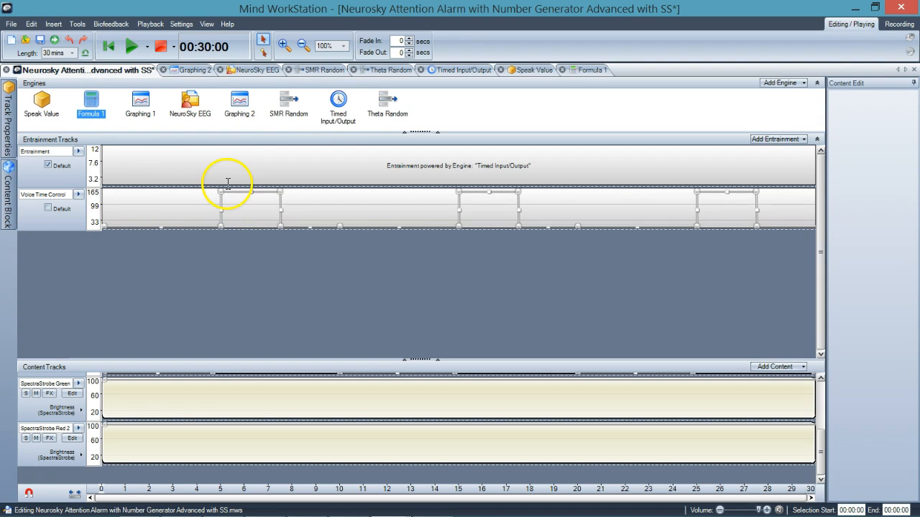
left_click(592, 66)
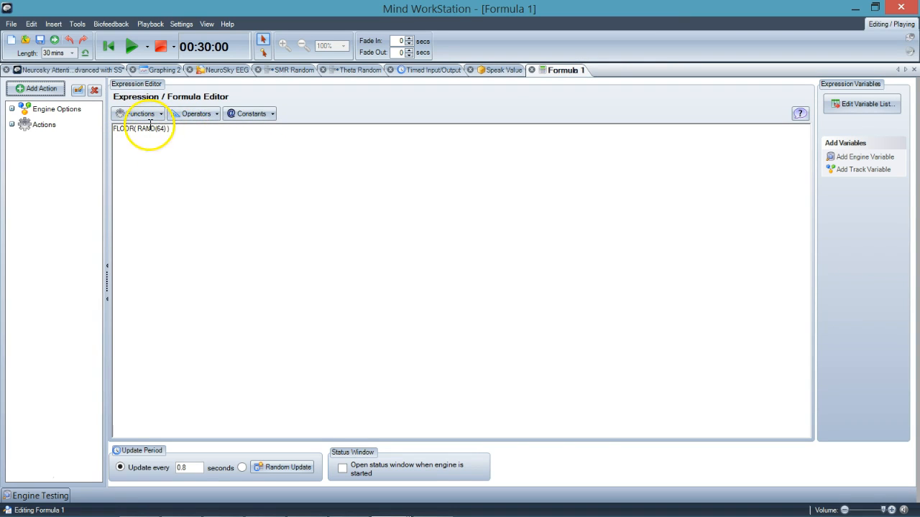
left_click(86, 69)
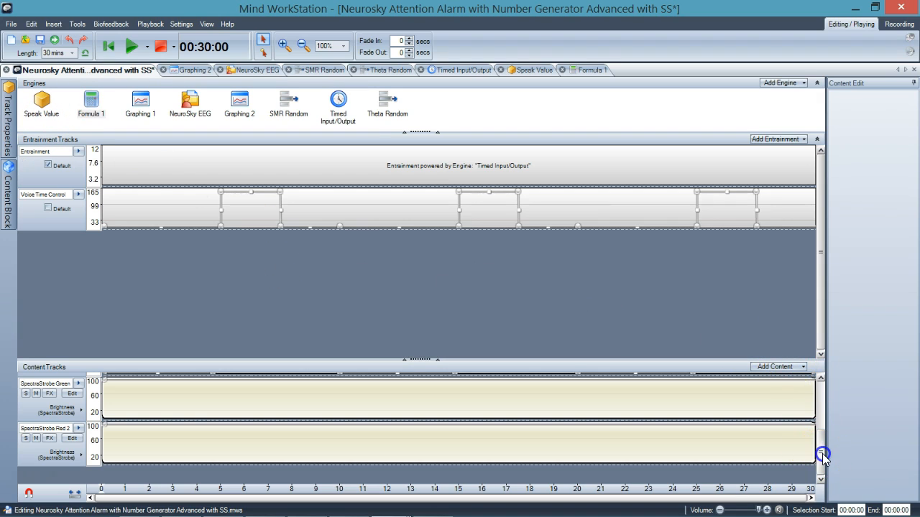
mouse_move(823, 453)
left_mouse_down()
mouse_move(822, 440)
mouse_move(830, 457)
left_mouse_up()
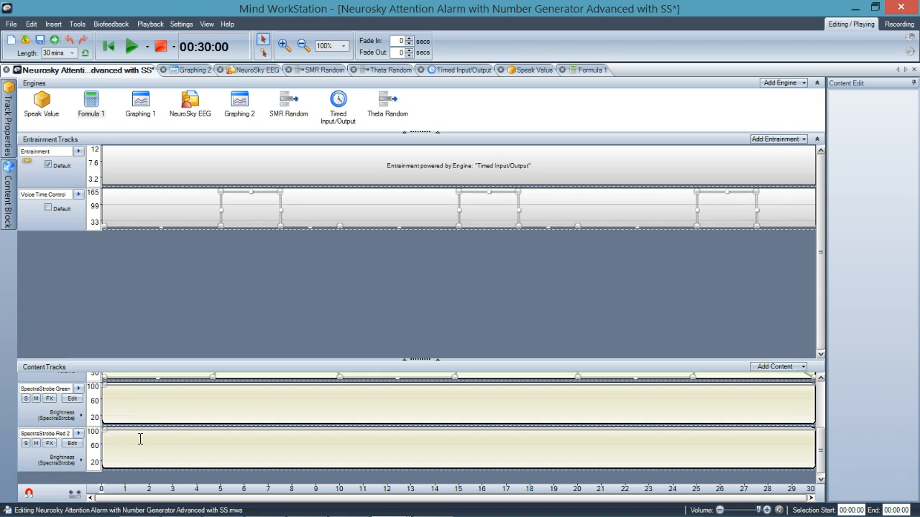
- Inspect the advanced entrainment link formula of the SpectraStrobe Green 1 track, leaving it unchanged
left_click(222, 402)
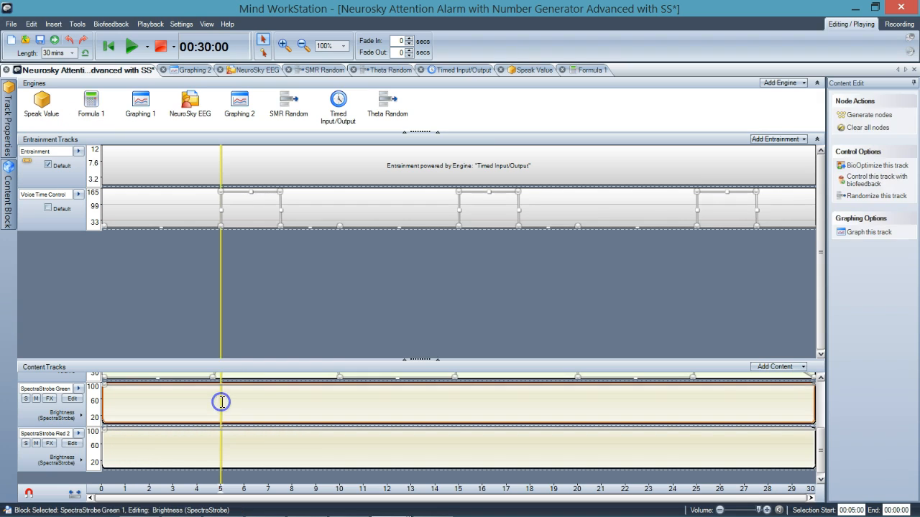
mouse_move(11, 128)
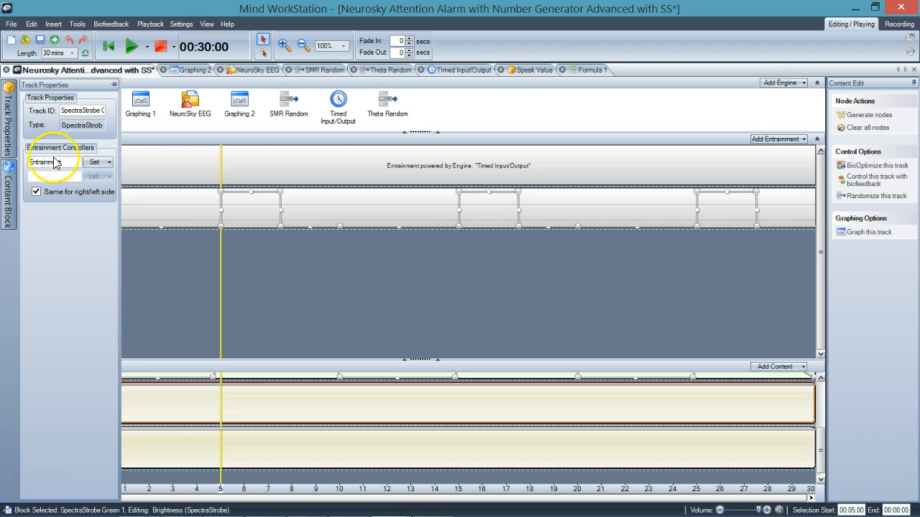
left_click(111, 163)
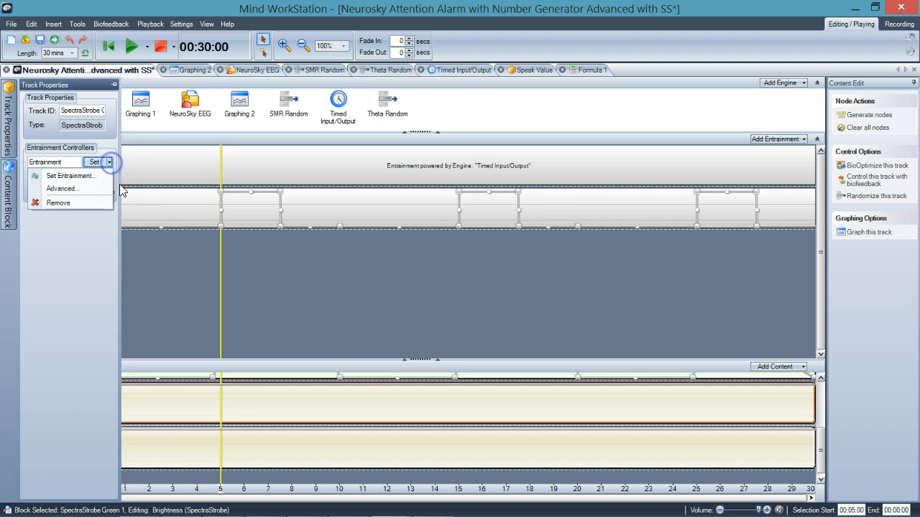
left_click(102, 186)
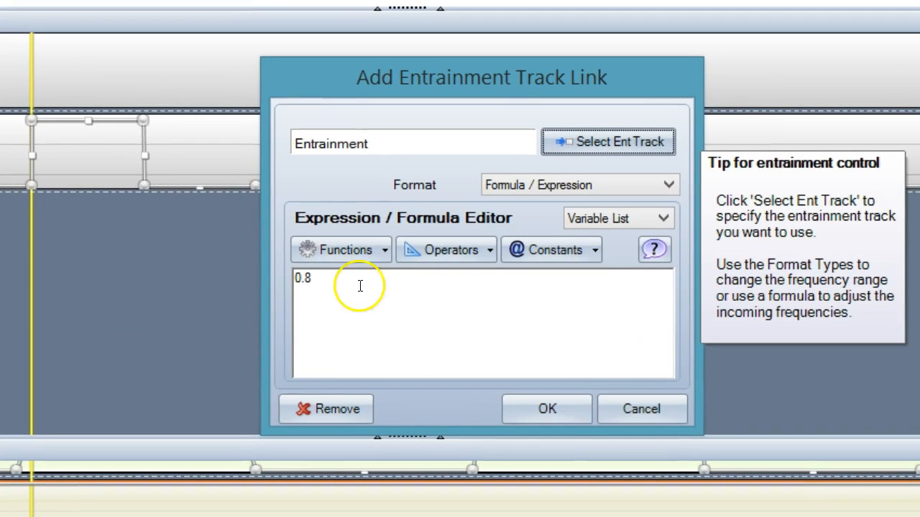
left_click_drag(323, 281, 285, 281)
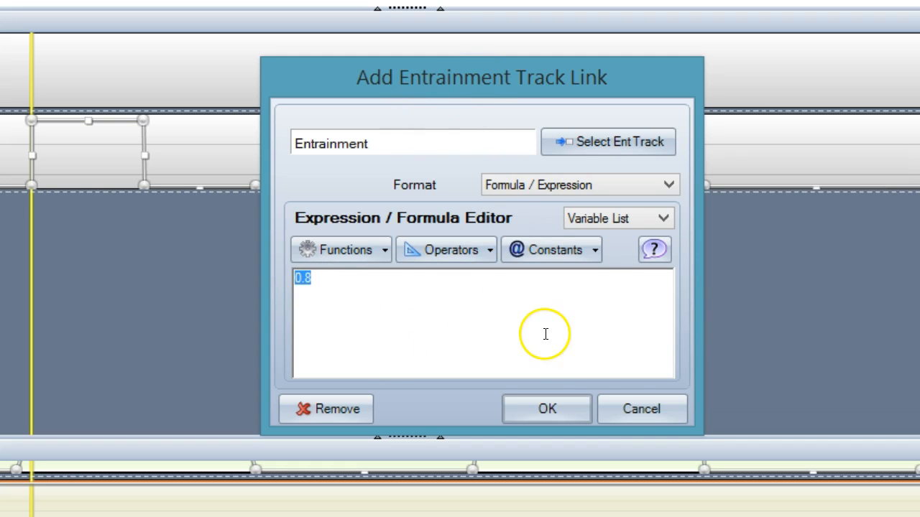
left_click(645, 414)
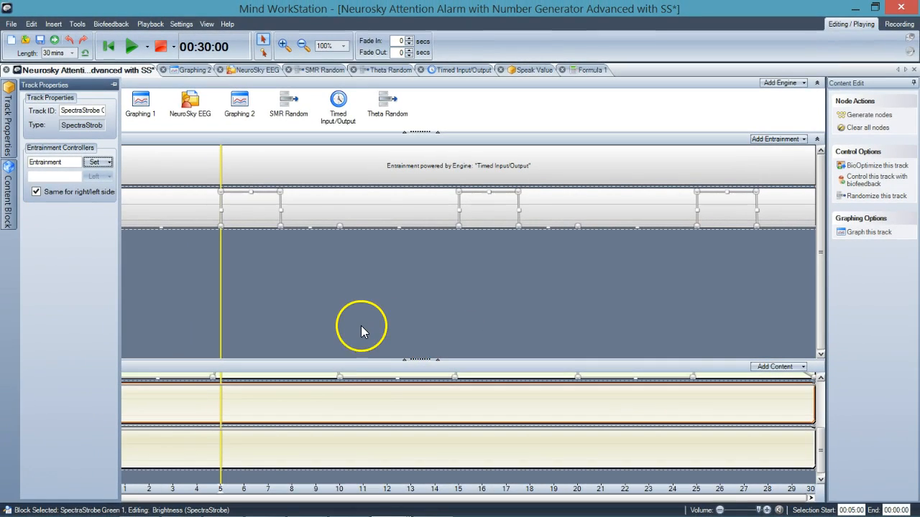
- Review the SpectraStrobe Green 1 track's brightness and its list of editable content and flashing effects
left_click(302, 406)
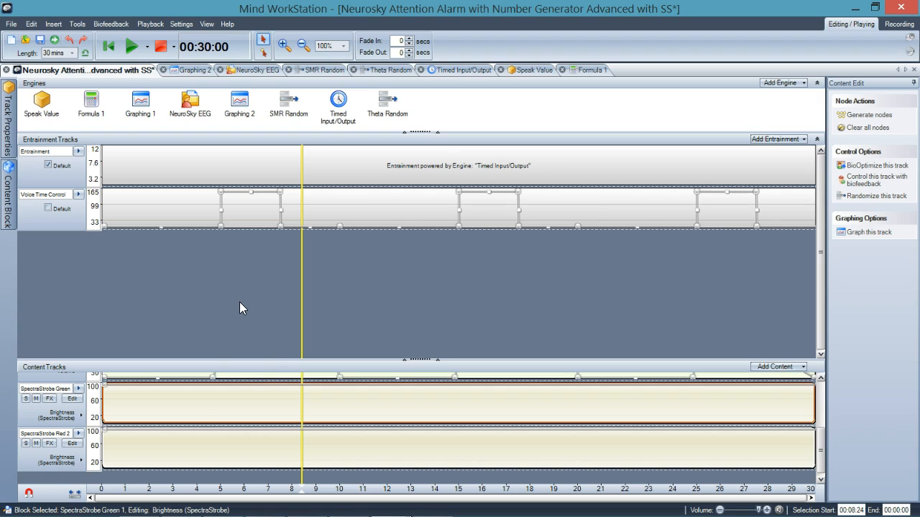
left_click(213, 405)
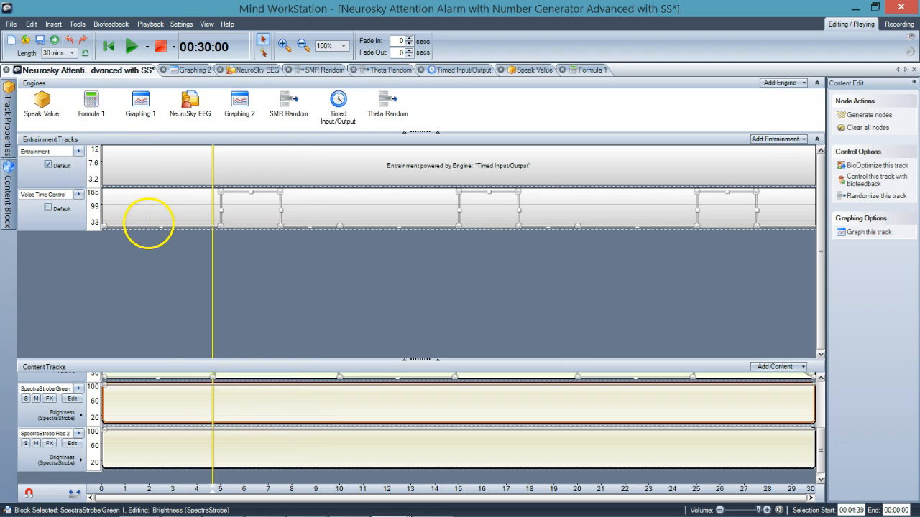
mouse_move(115, 411)
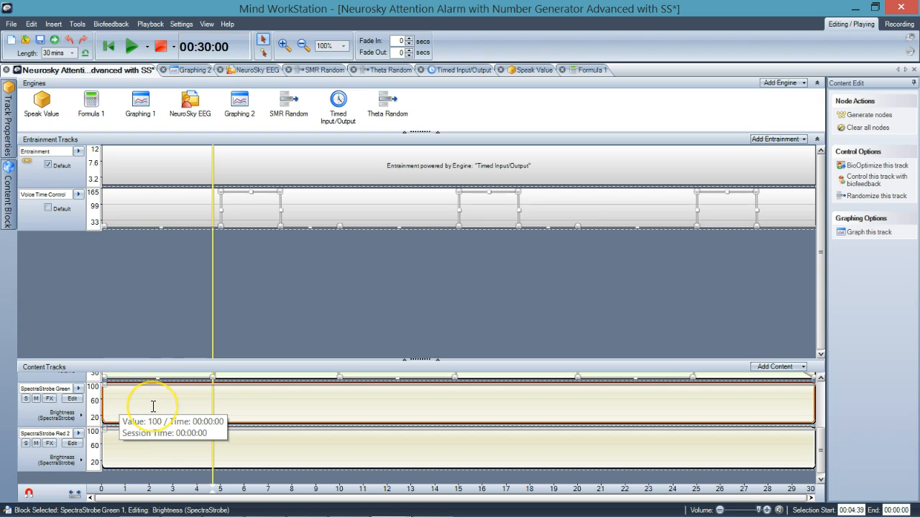
left_click(81, 415)
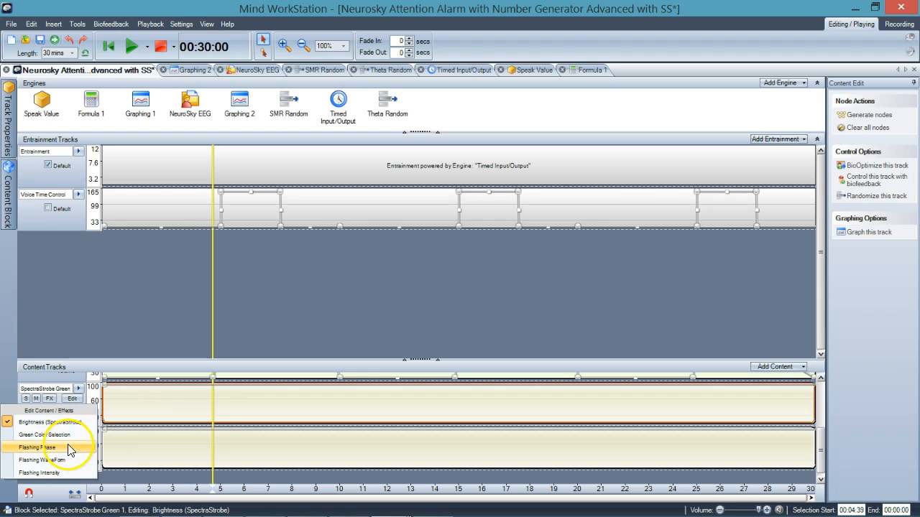
left_click(156, 415)
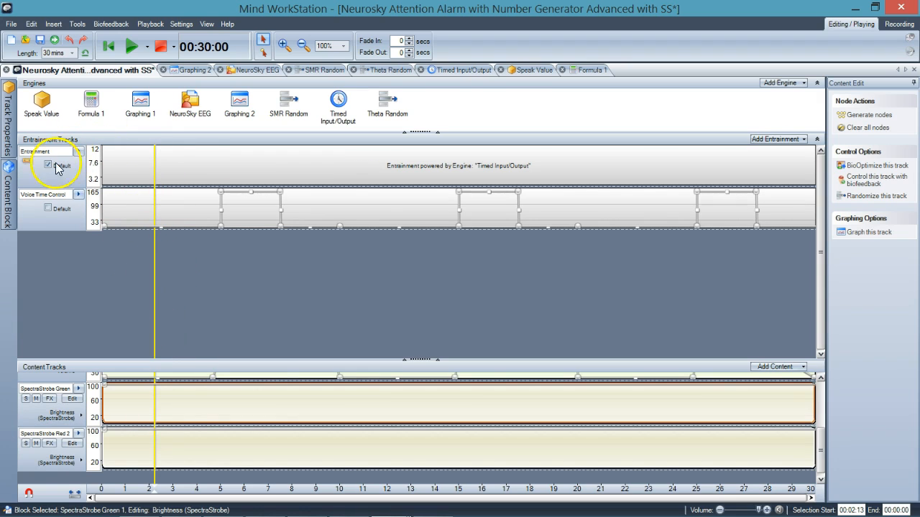
- Reopen the SpectraStrobe Green 1 track's entrainment link formula and compare it with the Speak Value engine's update period
mouse_move(10, 129)
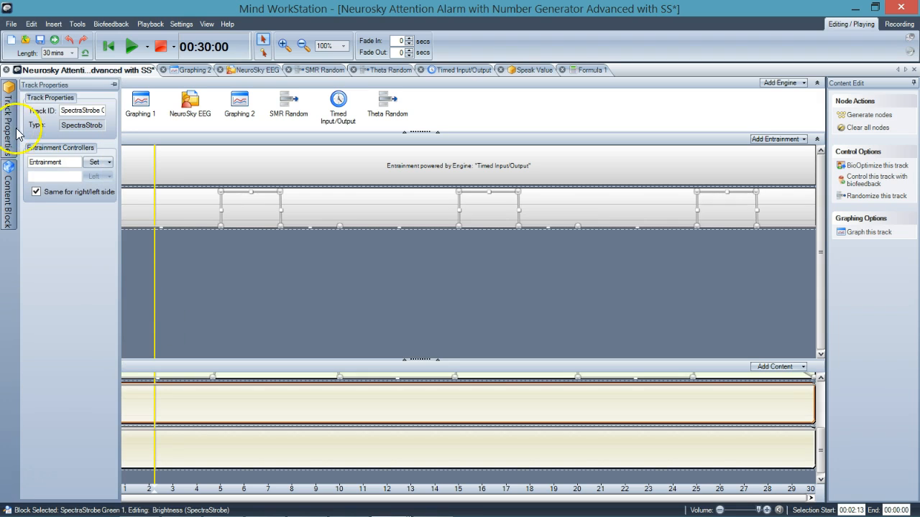
left_click(98, 162)
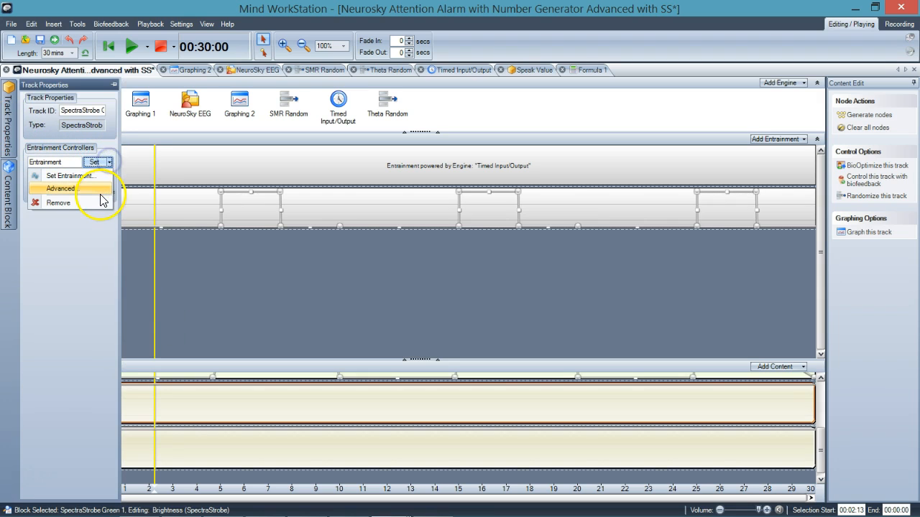
left_click(48, 188)
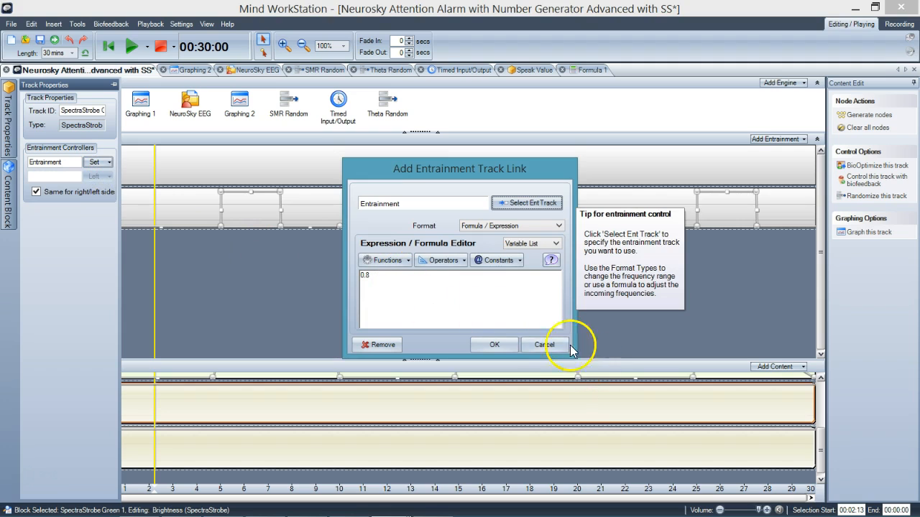
left_click(536, 342)
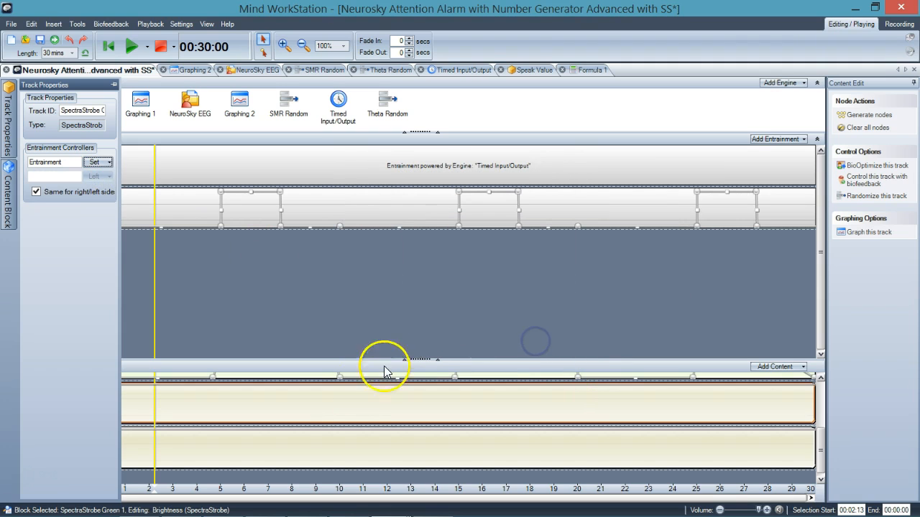
left_click(346, 407)
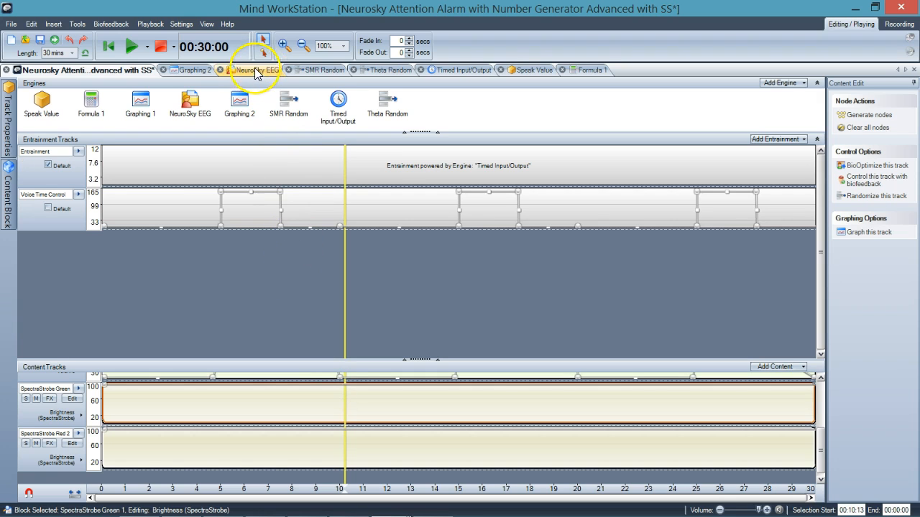
left_click(521, 69)
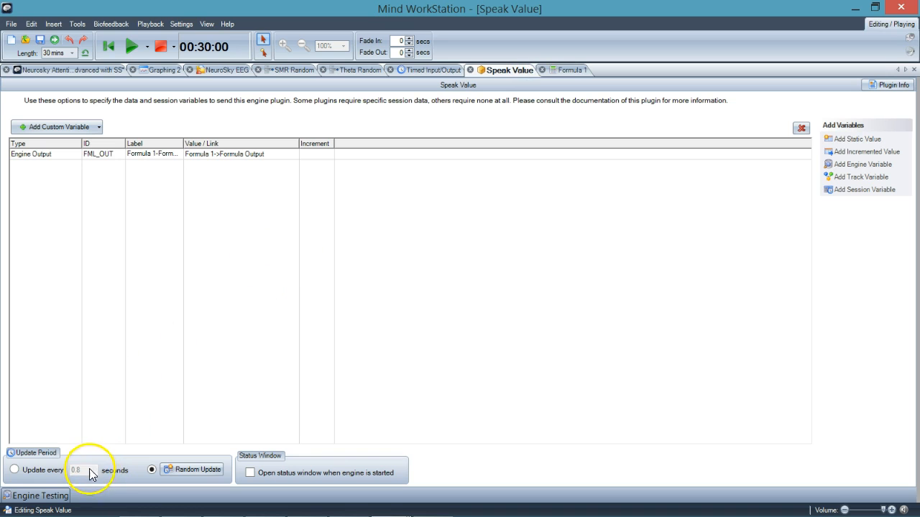
left_click(76, 71)
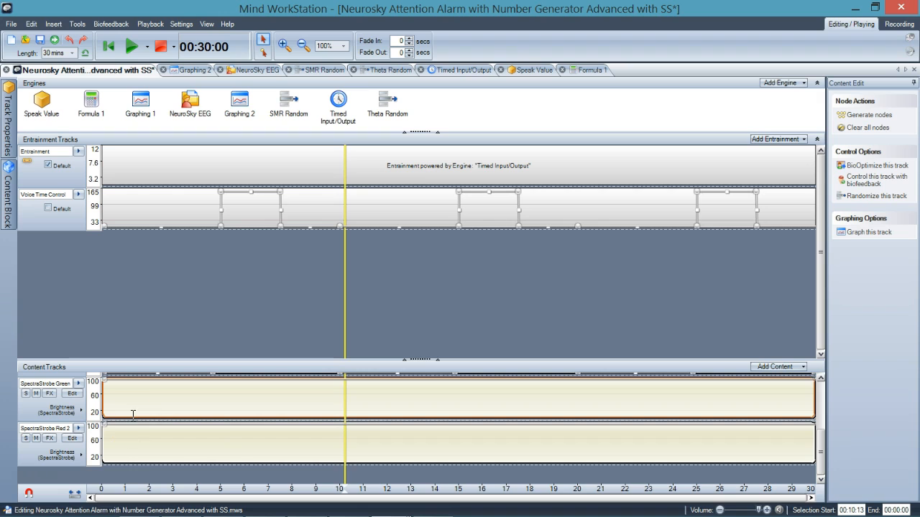
- Select the SpectraStrobe Red 2 and SpectraStrobe Green 1 tracks in turn to compare their brightness
left_click(137, 444)
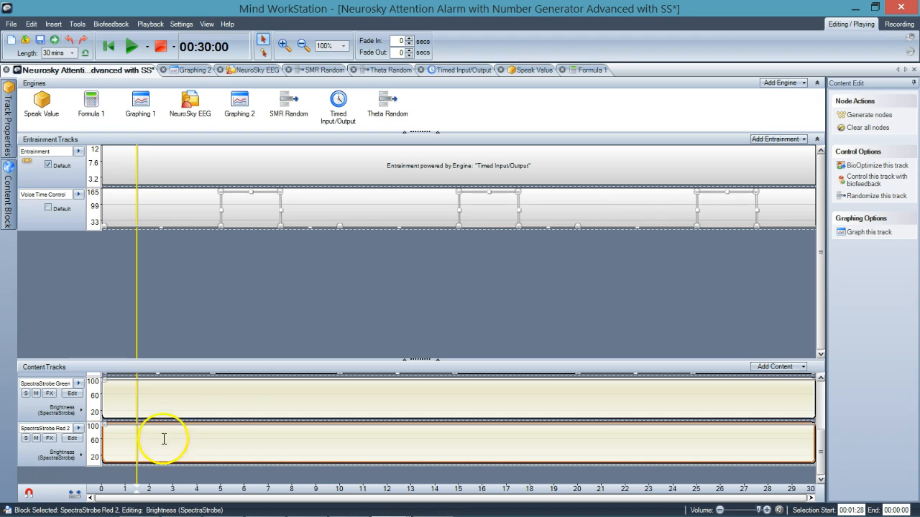
left_click(212, 399)
left_click(182, 447)
left_click(164, 405)
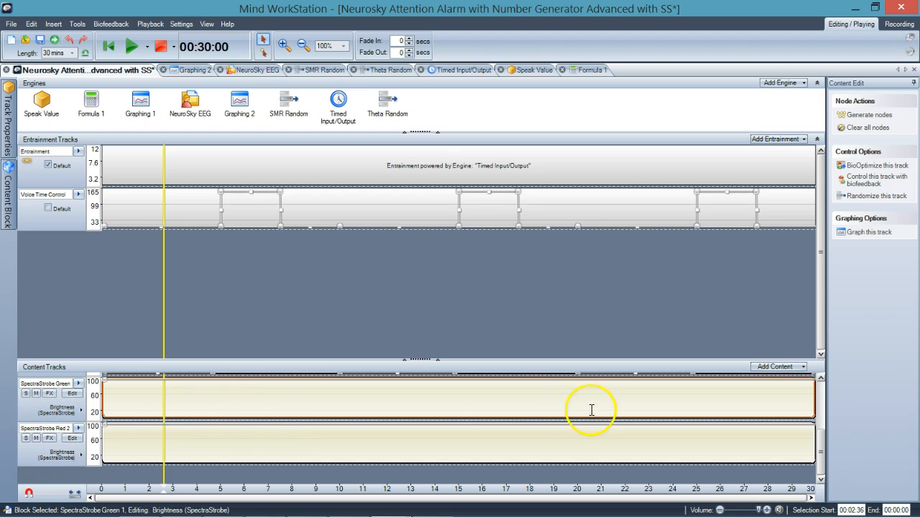
- Show the Ambience Generator track's sound content and inspect the frequency and volume settings of its Beach Waves elements
left_click_drag(818, 451, 819, 424)
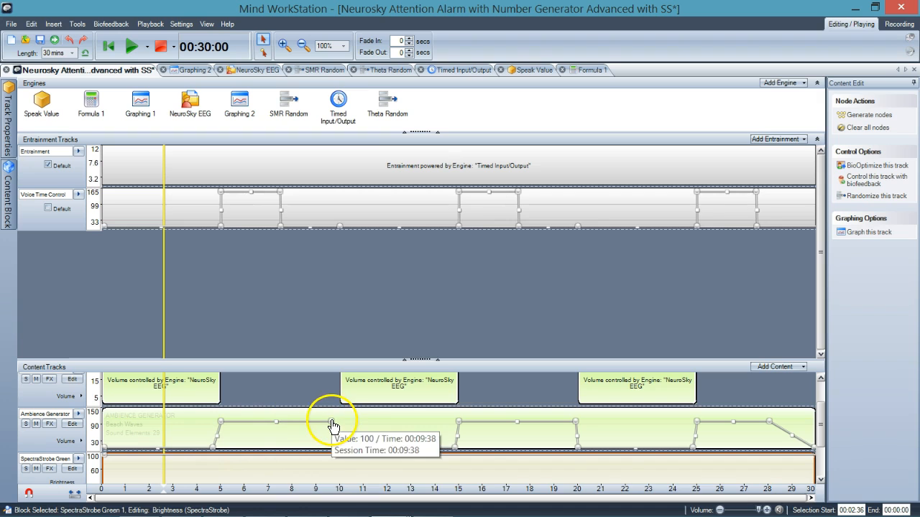
left_click(379, 420)
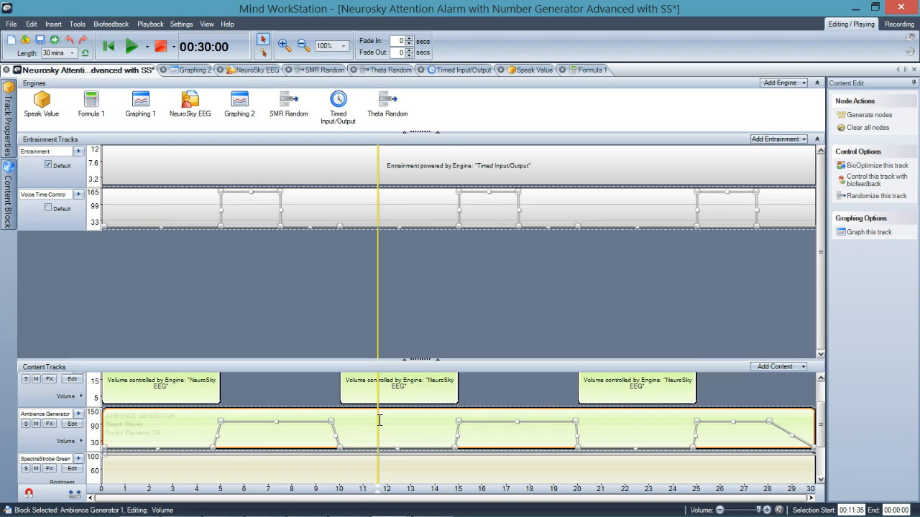
left_click(80, 441)
left_click(74, 446)
left_click(177, 426)
double_click(177, 425)
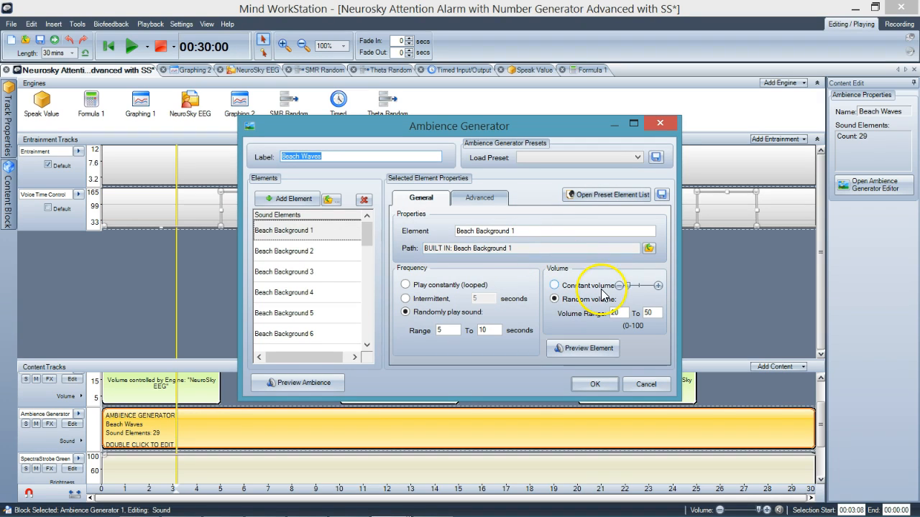
left_click(644, 383)
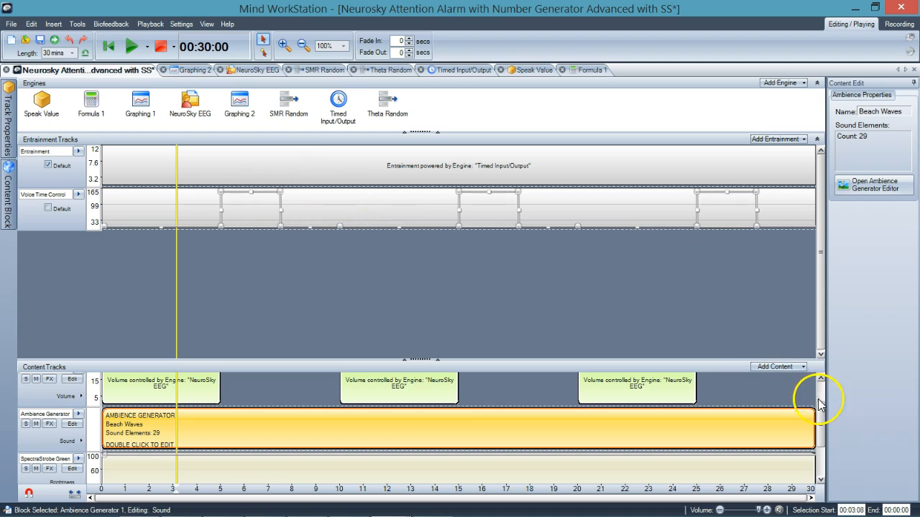
- Open the Graphing 1 engine, examine its recorded attention score graph, and return to the session
left_click_drag(822, 409, 824, 380)
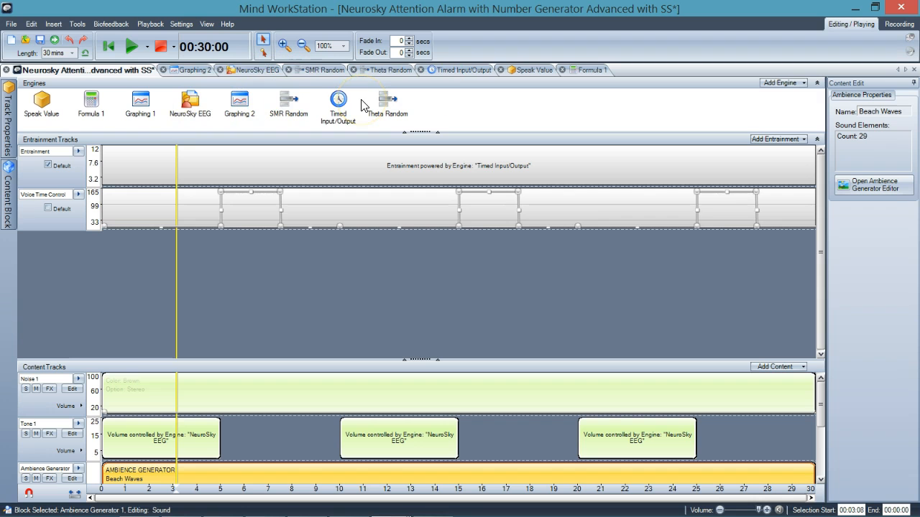
double_click(142, 102)
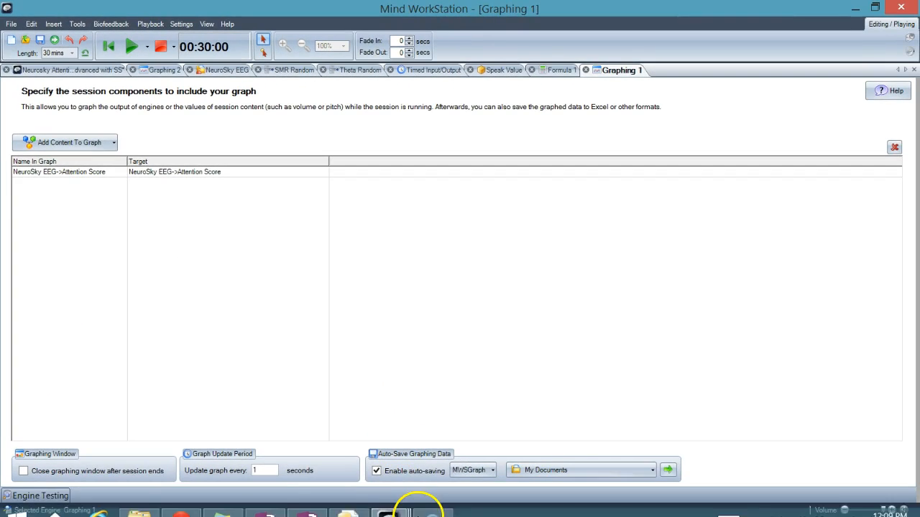
mouse_move(391, 511)
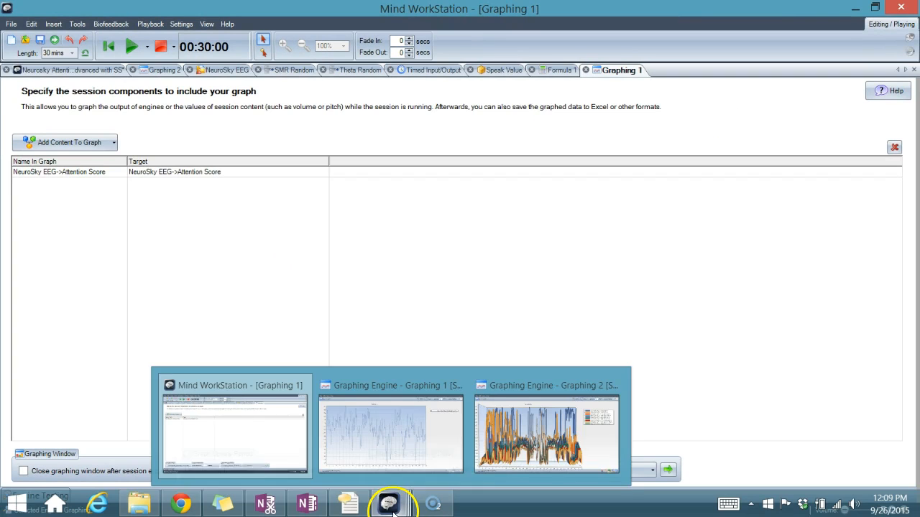
left_click(390, 463)
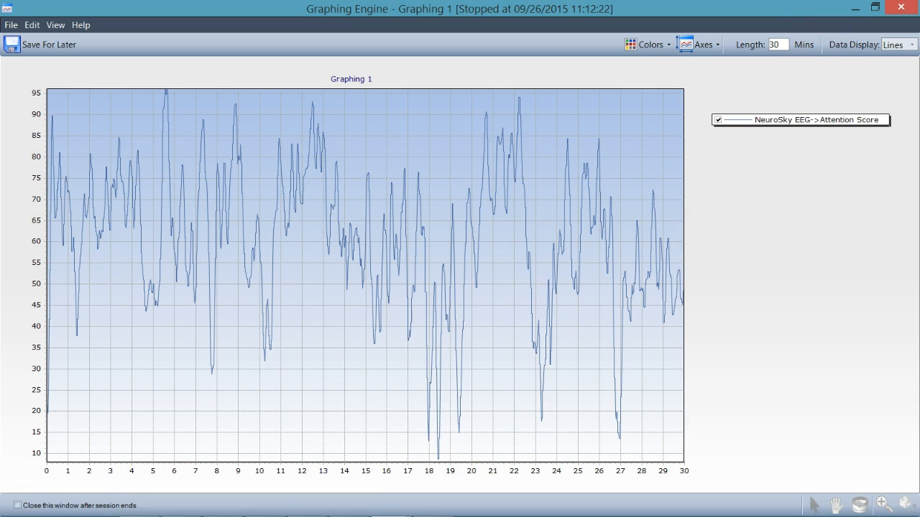
left_click(855, 9)
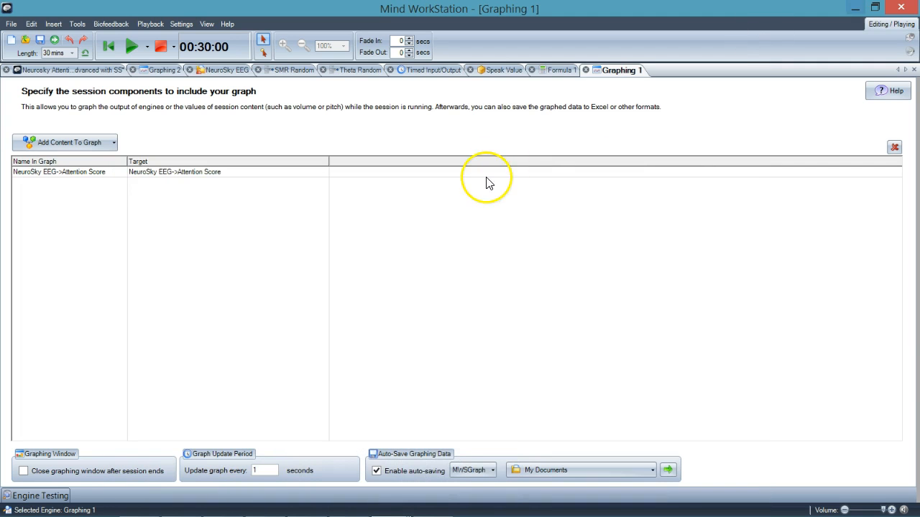
left_click(74, 70)
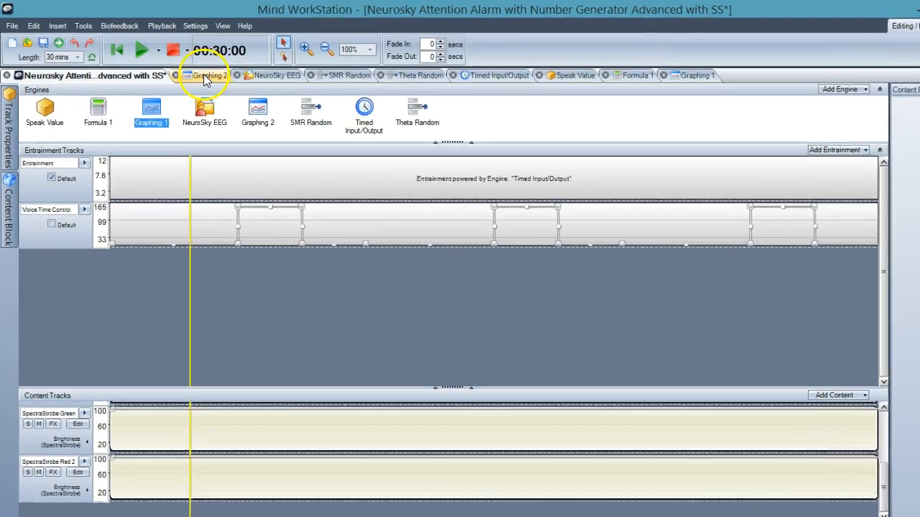
- Open the Graphing 2 engine and bring up its recorded graph of the NeuroSky EEG bands
left_click(197, 71)
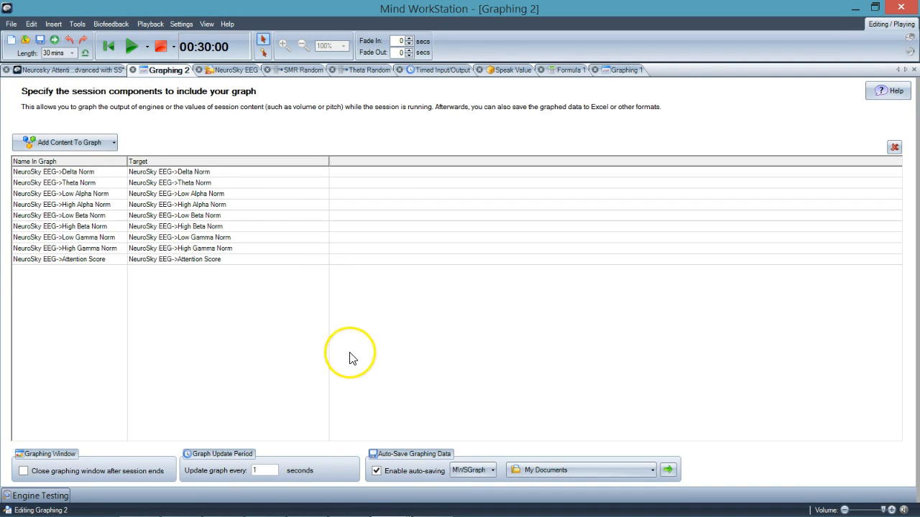
mouse_move(388, 508)
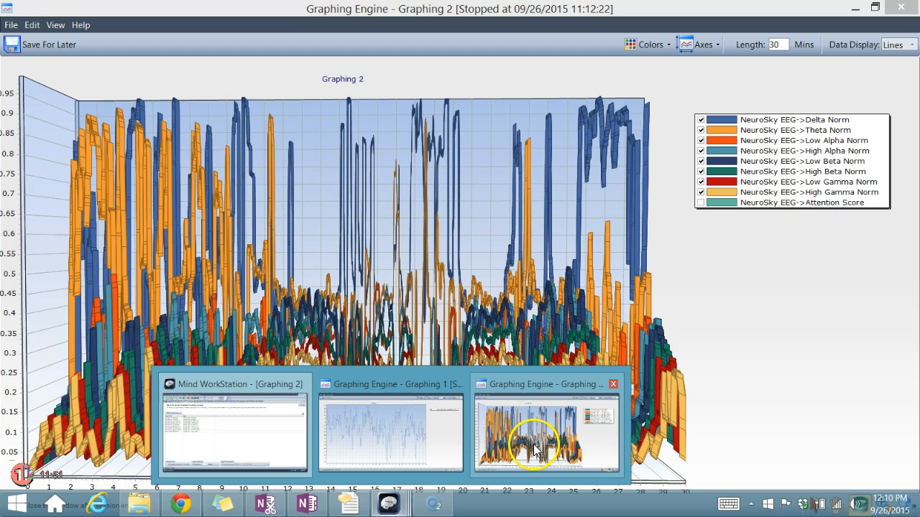
left_click(528, 391)
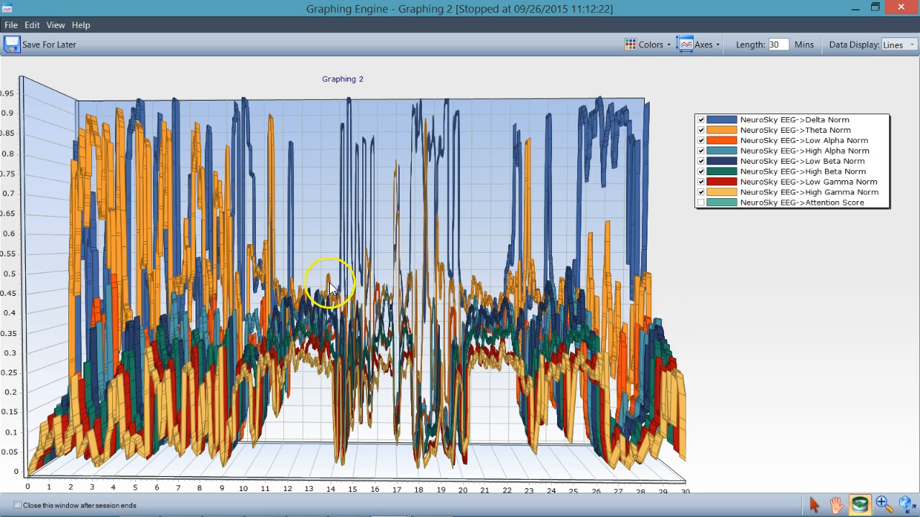
- Toggle the Attention Score series in the Graphing 2 graph to compare it with the EEG bands, and minimize the graph window
left_click(701, 203)
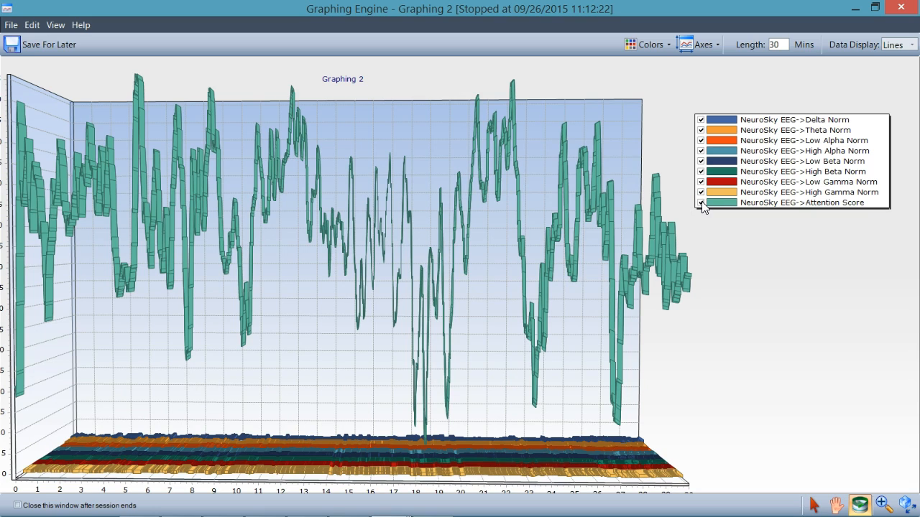
left_click(701, 204)
left_click(701, 204)
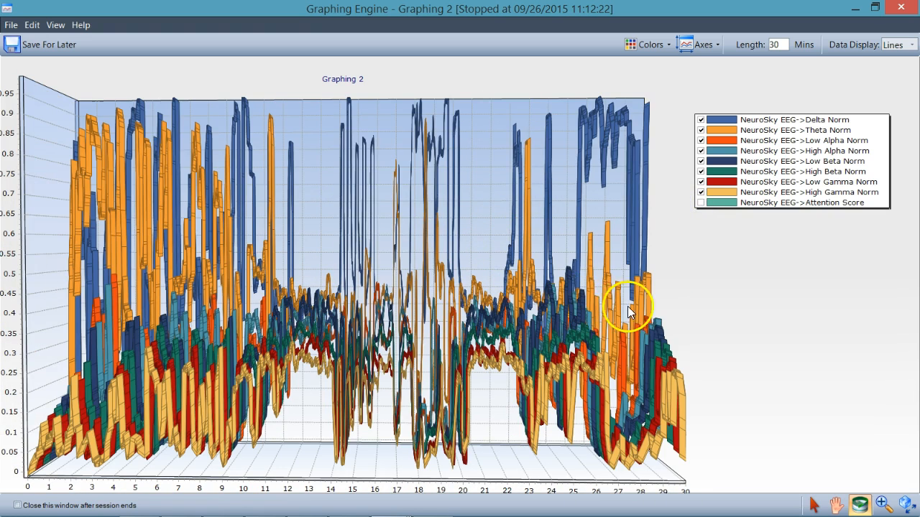
left_click(852, 8)
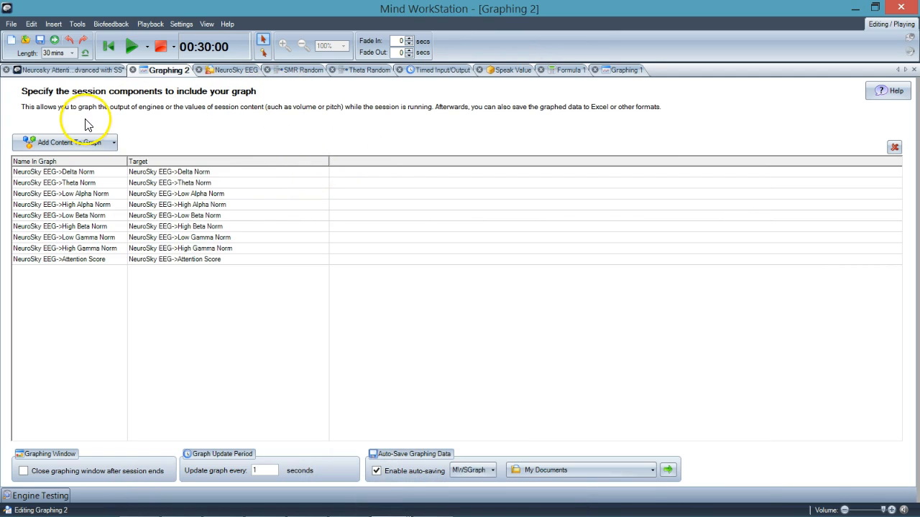
- Inspect the Speak Value engine's variable link and update period, and select the session's Entrainment track at the 5-minute mark
left_click(70, 72)
left_click(42, 98)
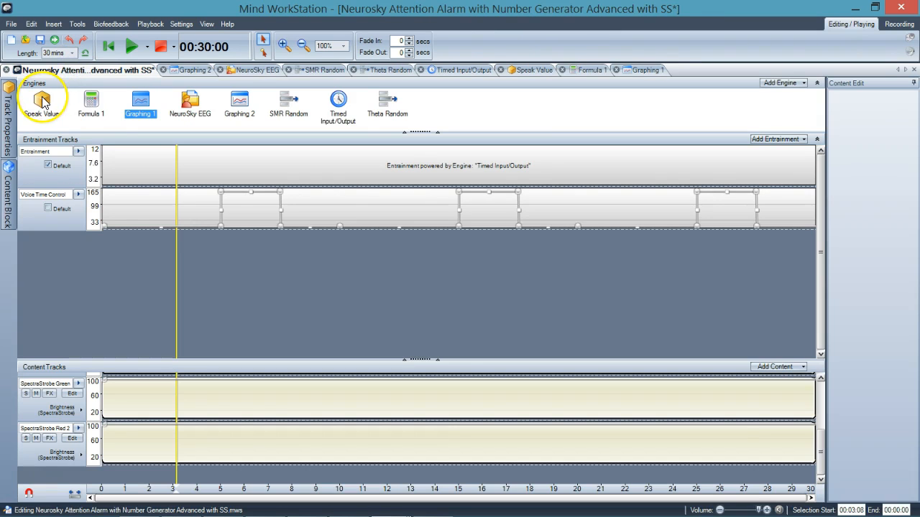
double_click(41, 98)
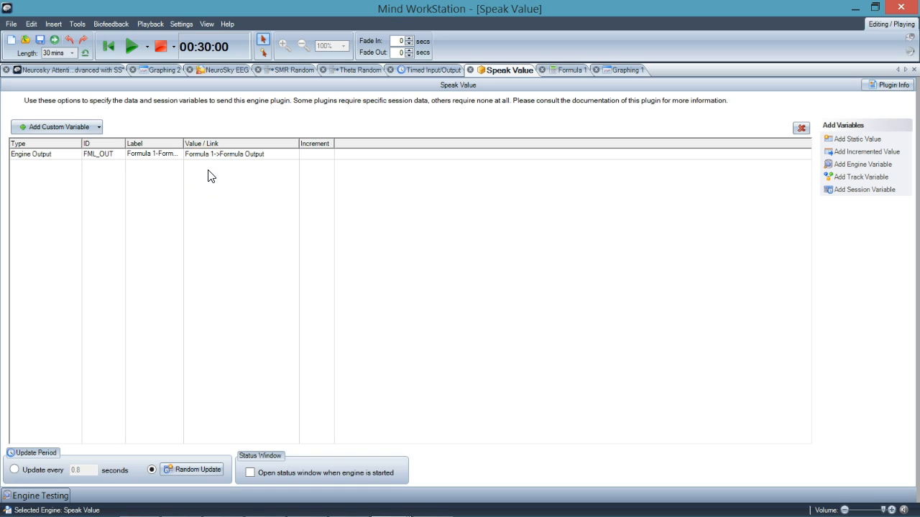
left_click(80, 72)
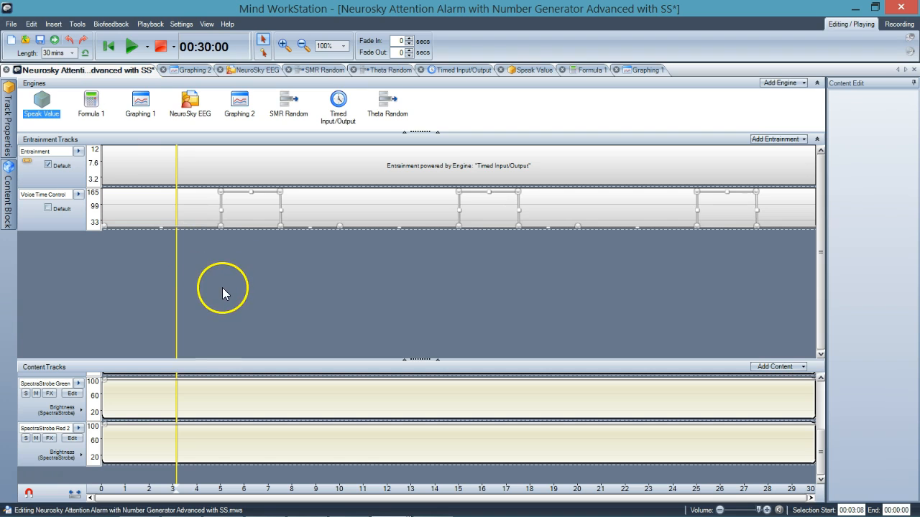
left_click(221, 169)
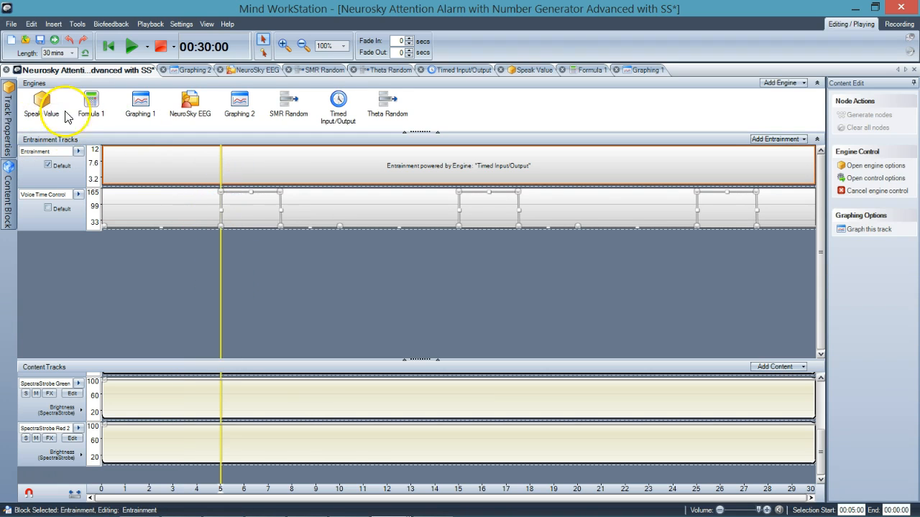